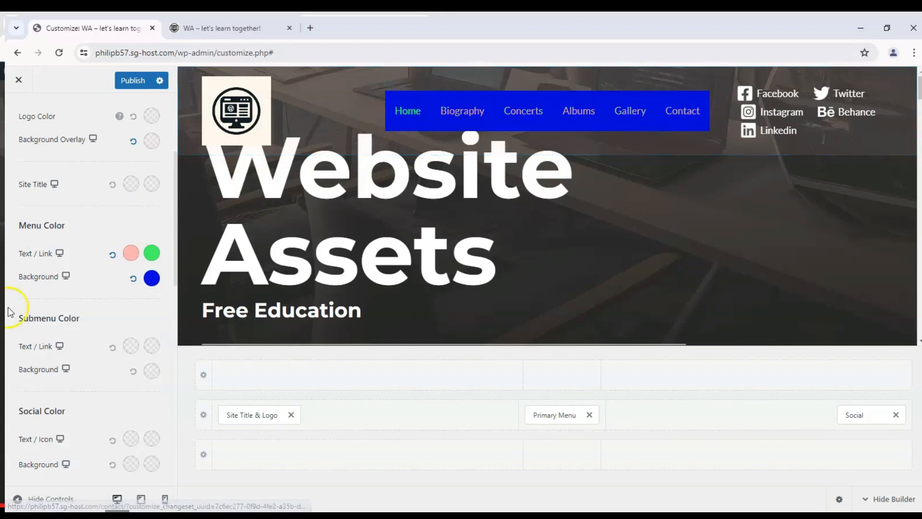
- Pick a custom normal color for the social text and icons in the header's color settings
scroll(28, 300, "down", 1)
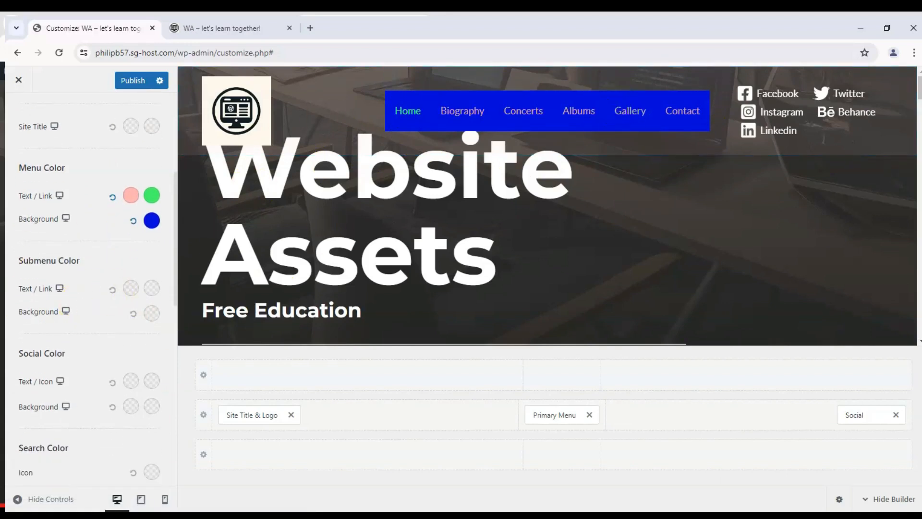
scroll(109, 350, "down", 1)
left_click(133, 324)
left_click_drag(114, 408, 191, 351)
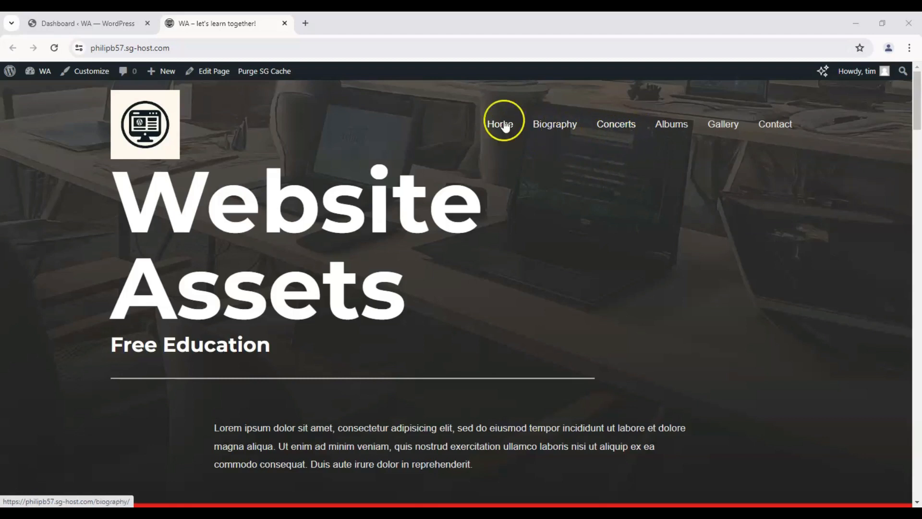
left_click_drag(137, 224, 425, 284)
left_click(425, 283)
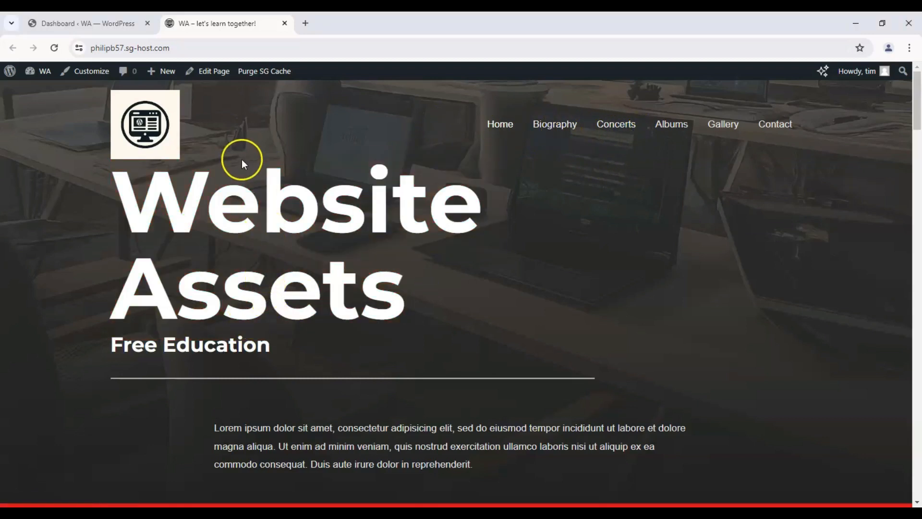
- Open the Astra theme customizer from the WordPress dashboard and go to its Header Builder settings
left_click(87, 23)
mouse_move(46, 162)
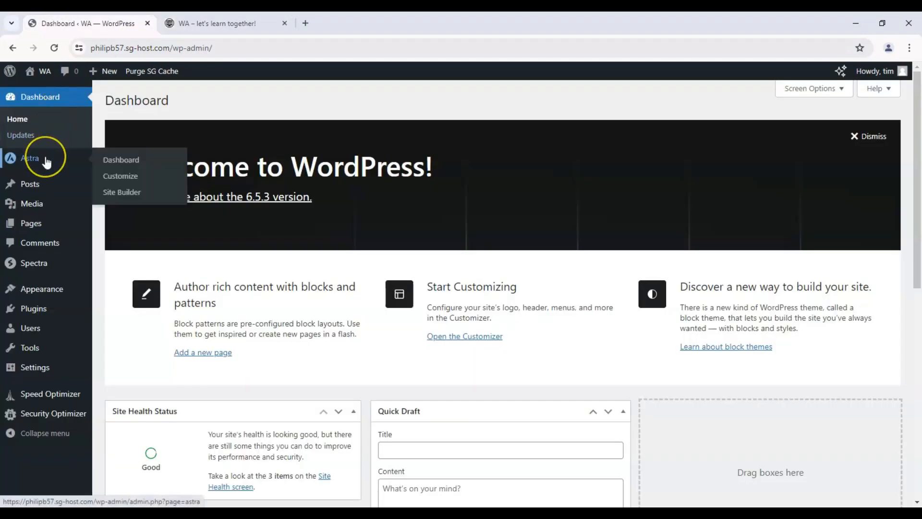
left_click(132, 185)
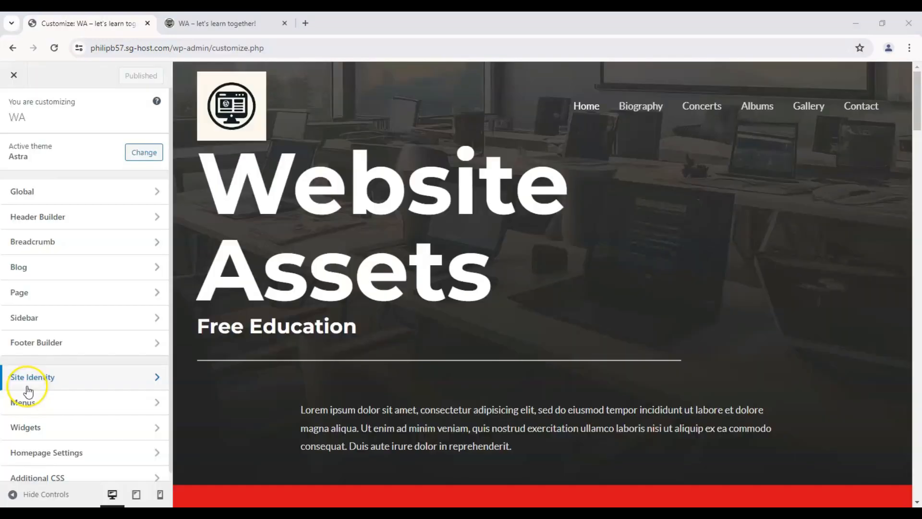
left_click(159, 111)
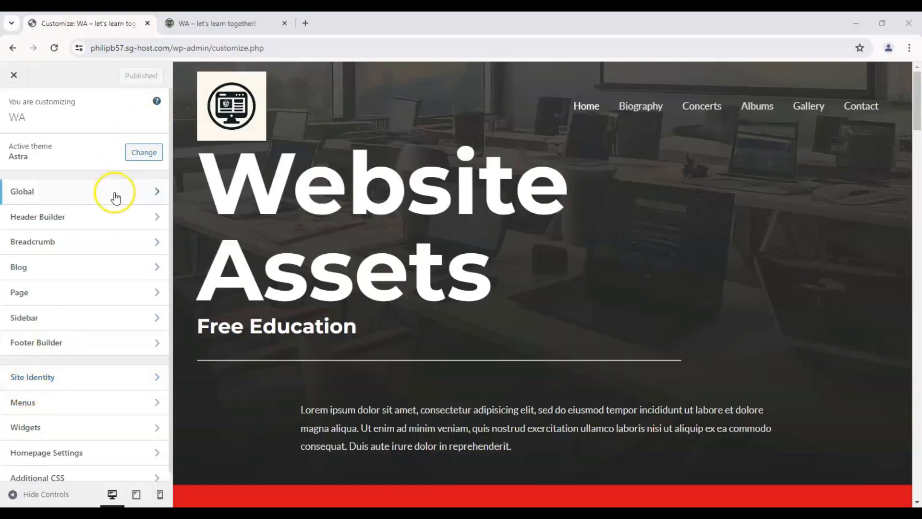
left_click(38, 219)
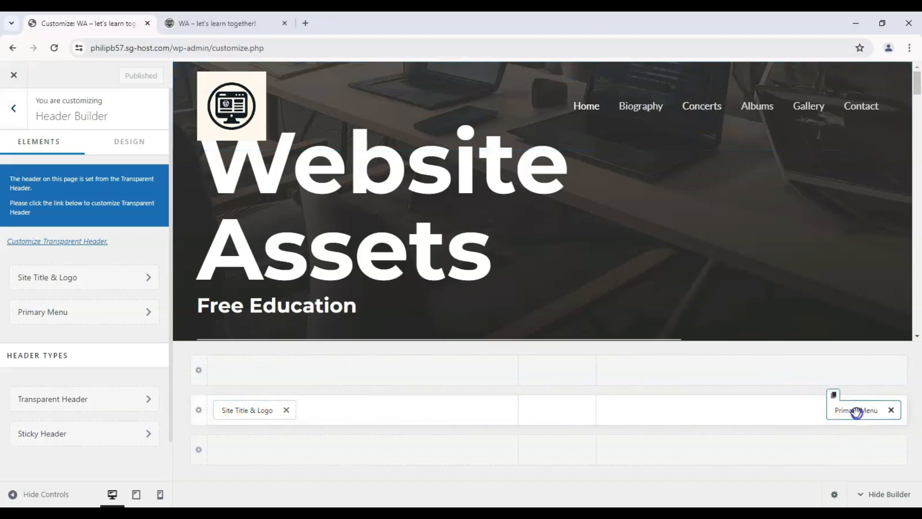
- Move the Primary Menu to the center column of the header's middle row, briefly trying it in the top row
left_click_drag(856, 411, 556, 410)
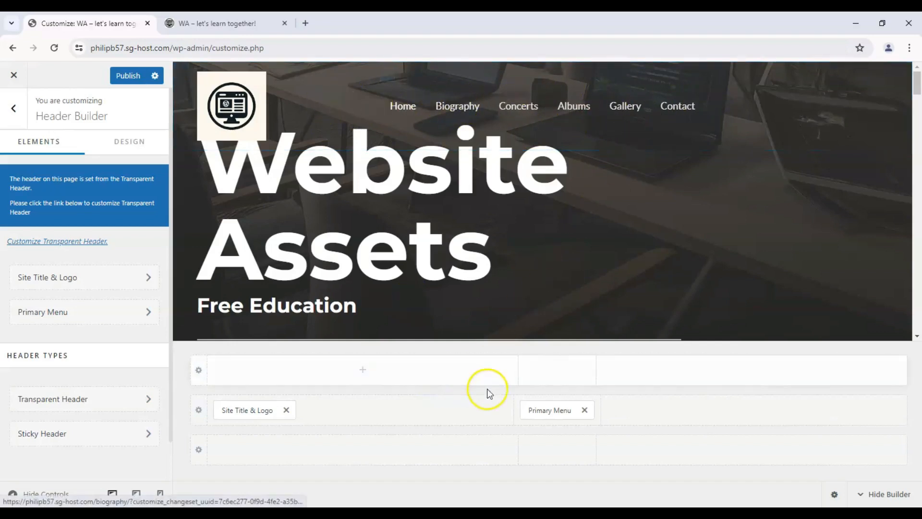
left_click_drag(531, 408, 536, 377)
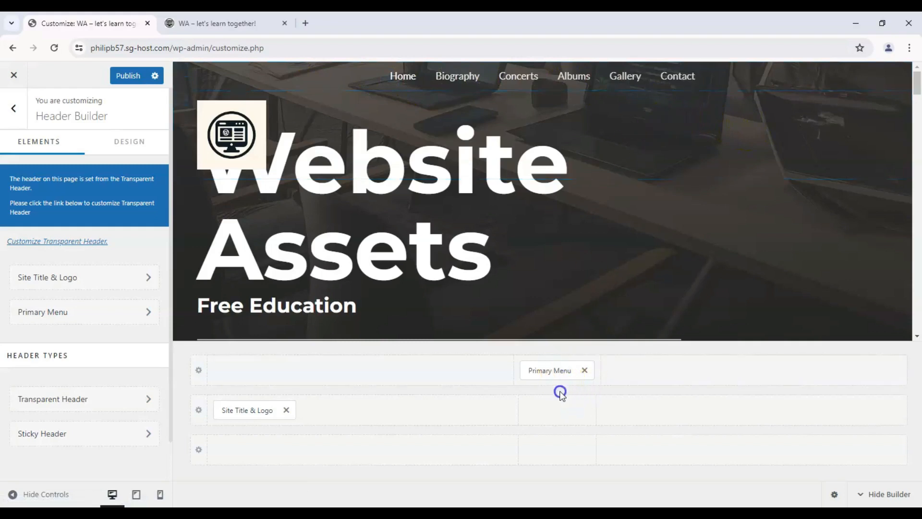
left_click_drag(551, 372, 549, 409)
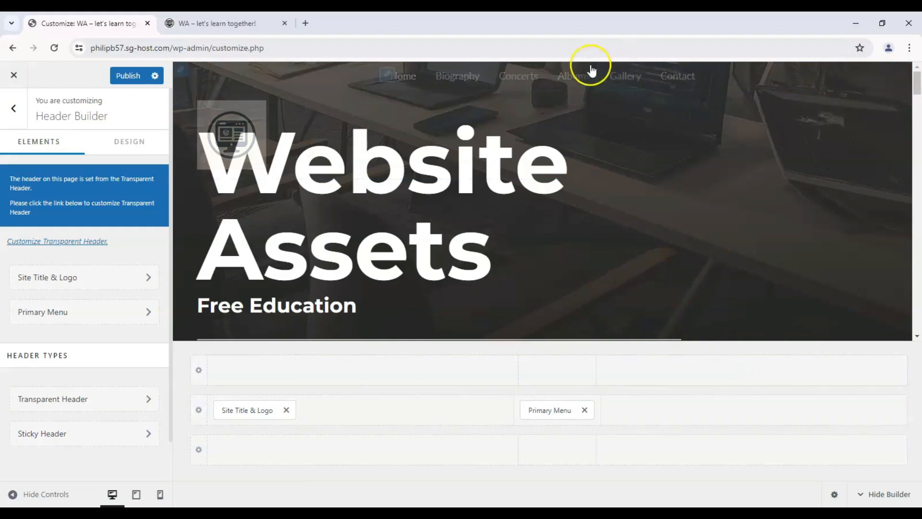
- Add a Social element to the right column of the header's middle row and open its settings
left_click(833, 412)
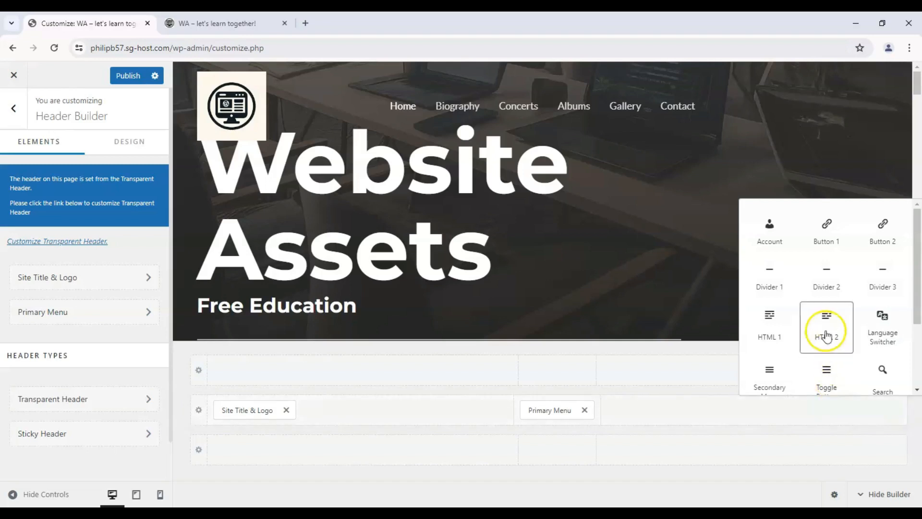
scroll(822, 266, "down", 2)
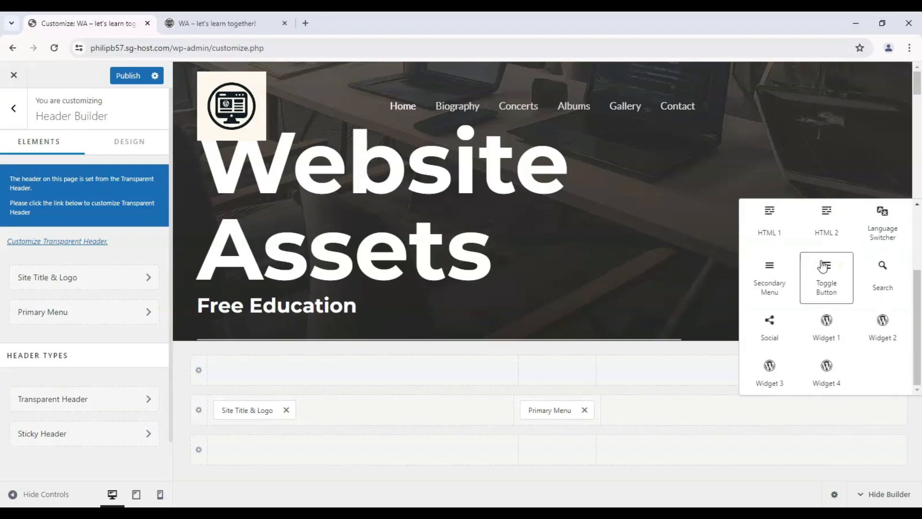
left_click(781, 332)
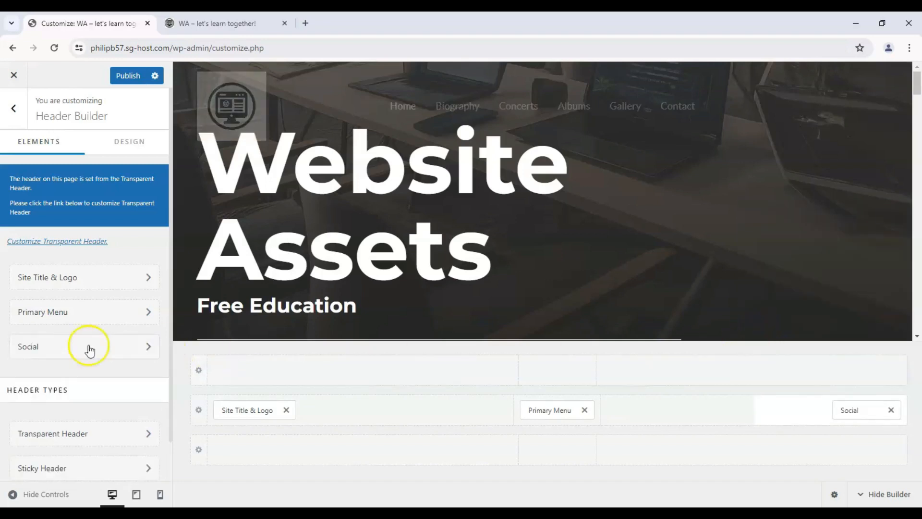
left_click(29, 345)
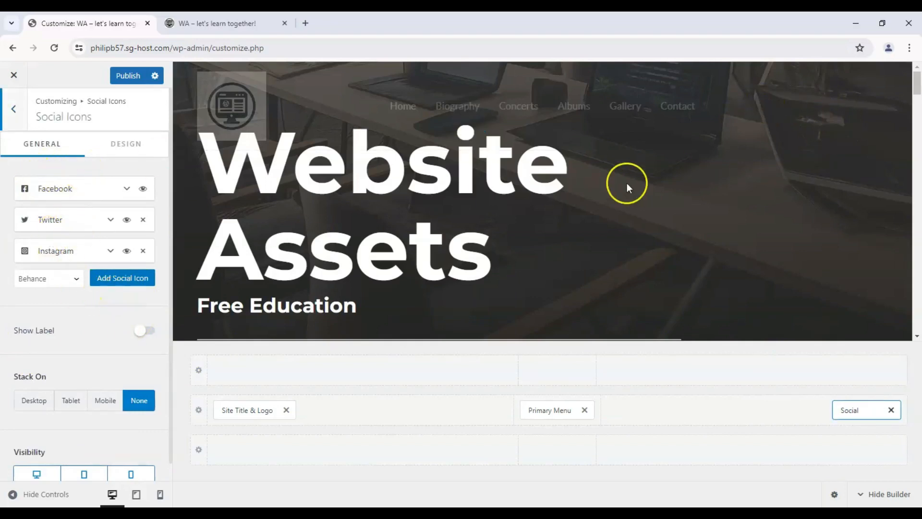
- Add Behance and Linkedin icons to the header's social icons
scroll(685, 175, "down", 5)
scroll(688, 173, "up", 5)
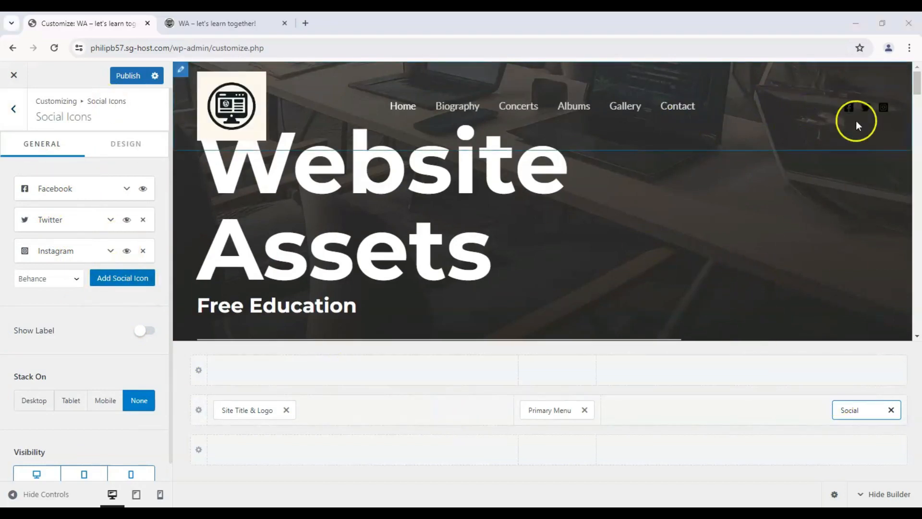
left_click(97, 280)
left_click(63, 311)
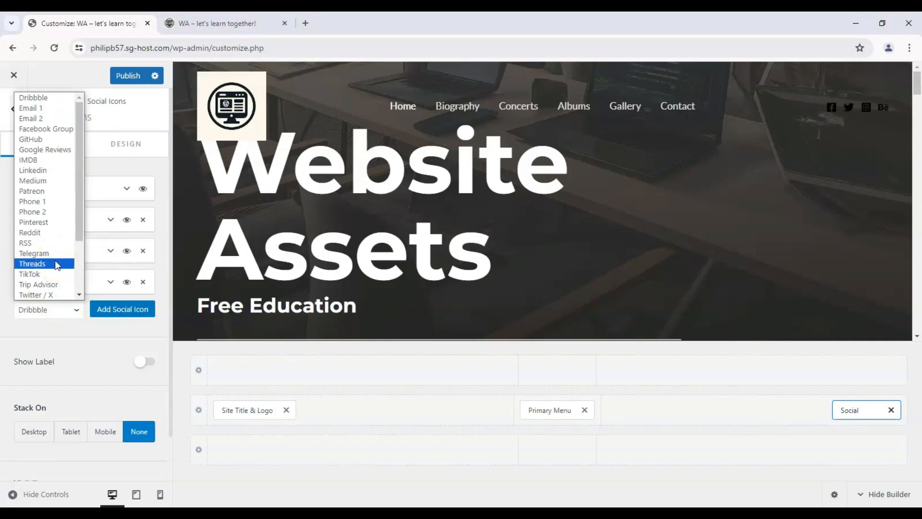
left_click(66, 172)
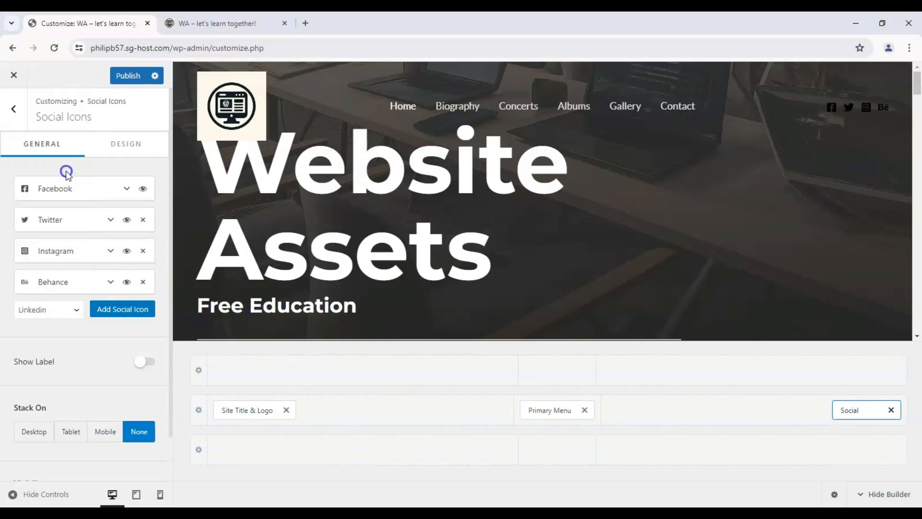
left_click(137, 312)
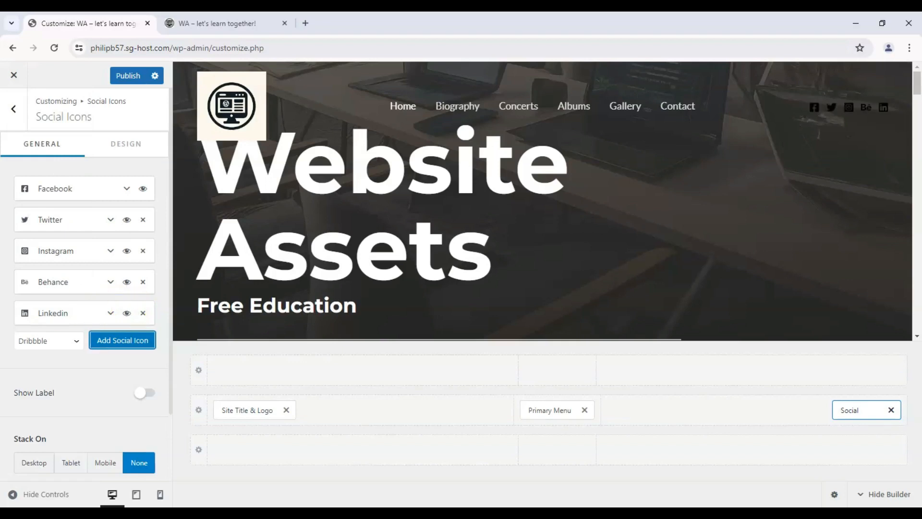
- Examine the Linkedin item's label, URL and icon options, browsing through the pages of available icons
left_click(111, 314)
scroll(33, 346, "down", 3)
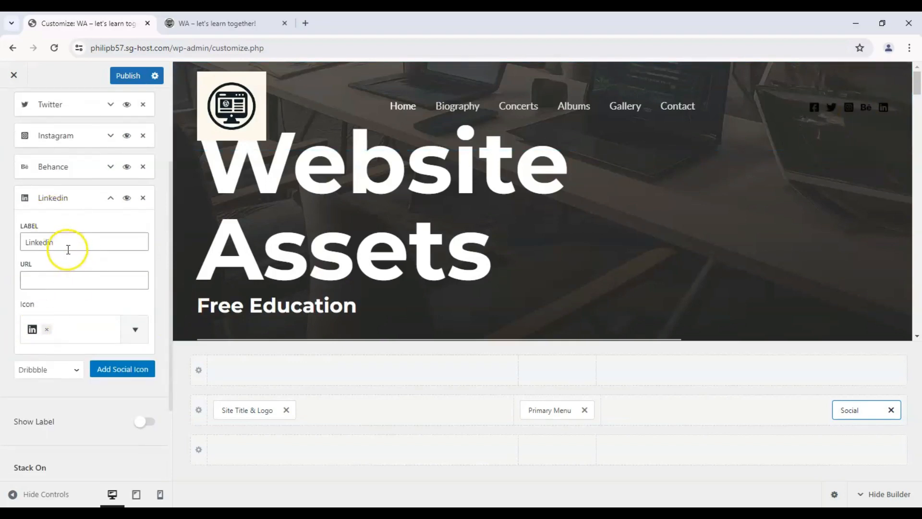
left_click(142, 329)
scroll(107, 216, "down", 2)
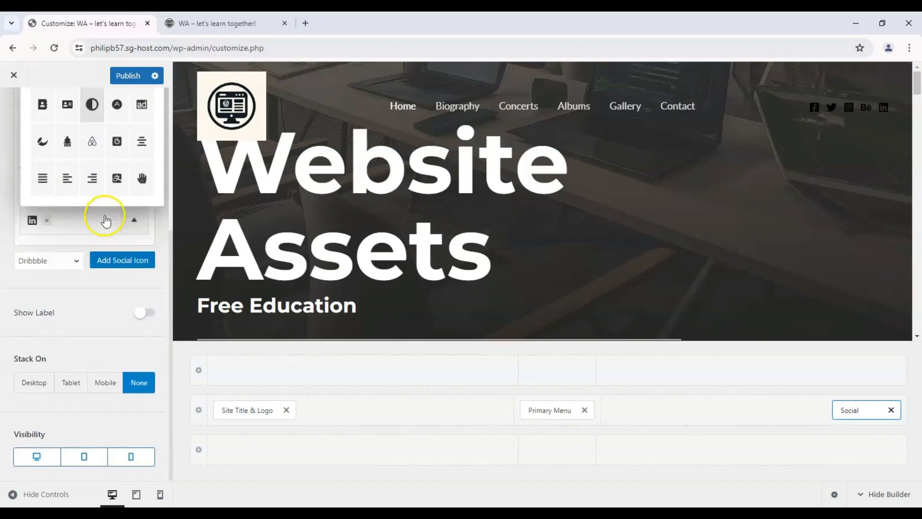
scroll(134, 249, "up", 5)
left_click(148, 262)
left_click(147, 261)
left_click(148, 262)
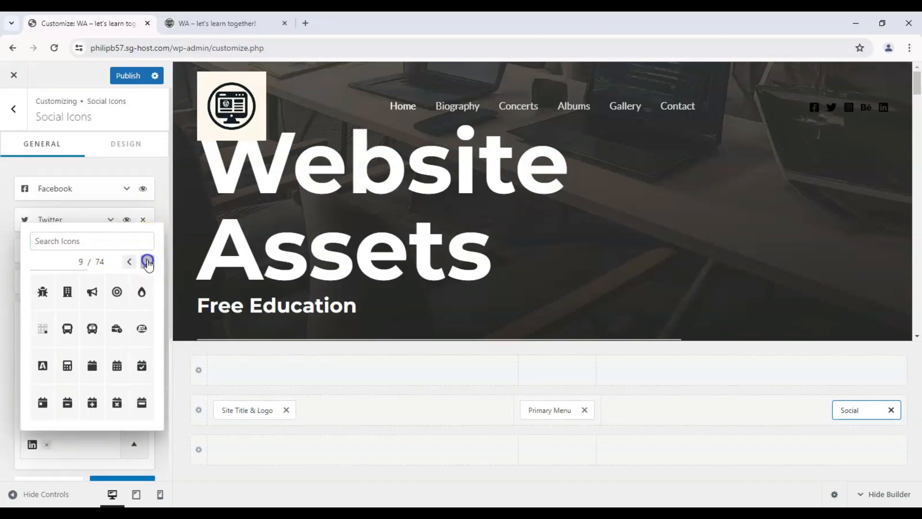
left_click(147, 261)
left_click(147, 261)
left_click(147, 261)
left_click(148, 262)
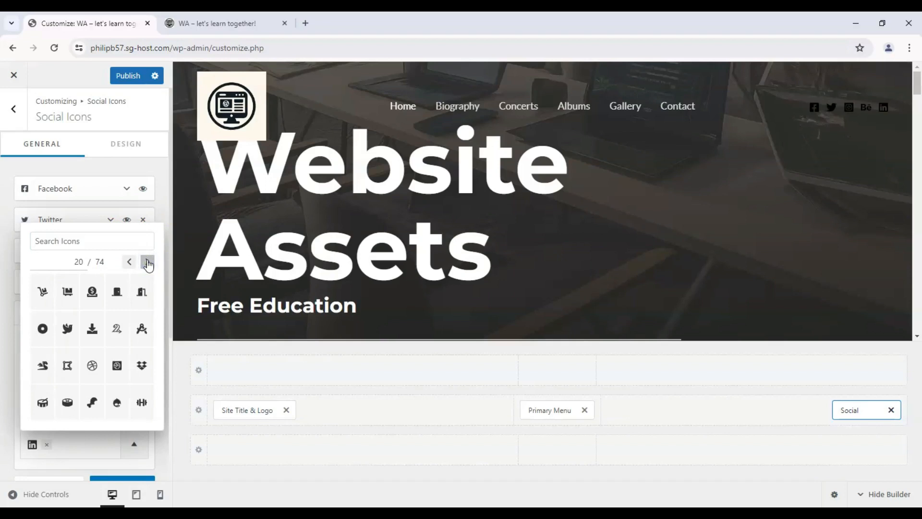
left_click(84, 286)
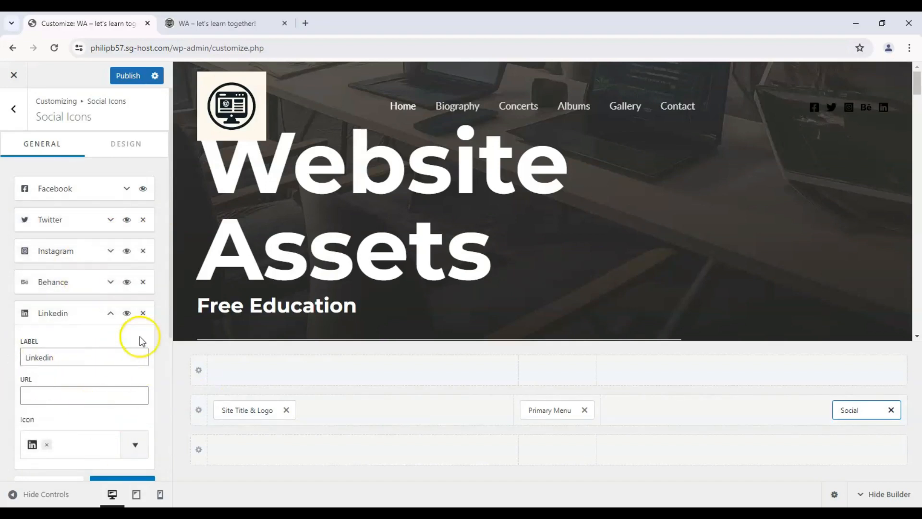
- Turn on labels for the social icons and set their icon size to 29 px
left_click(111, 313)
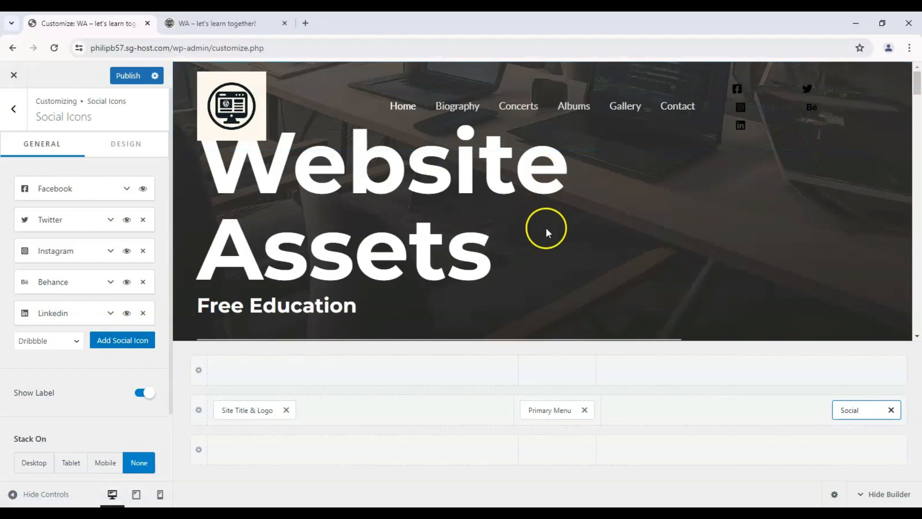
left_click(143, 147)
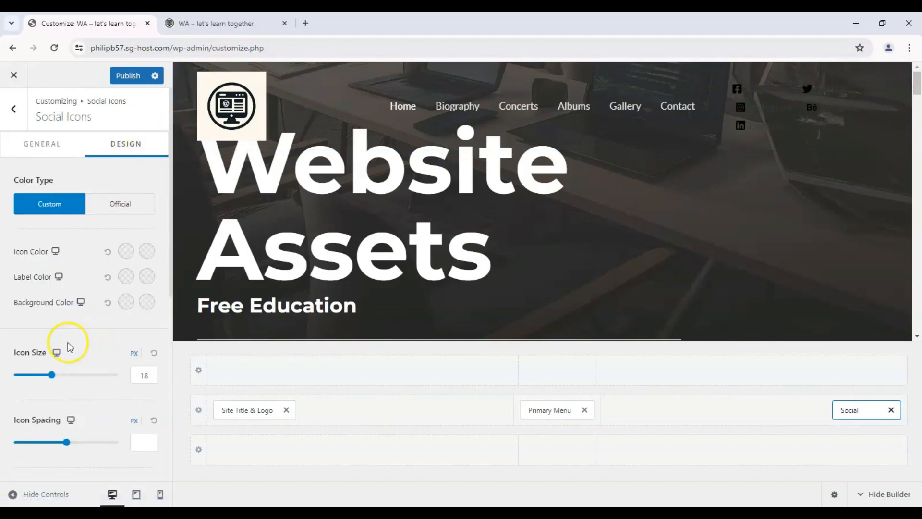
left_click_drag(55, 377, 75, 372)
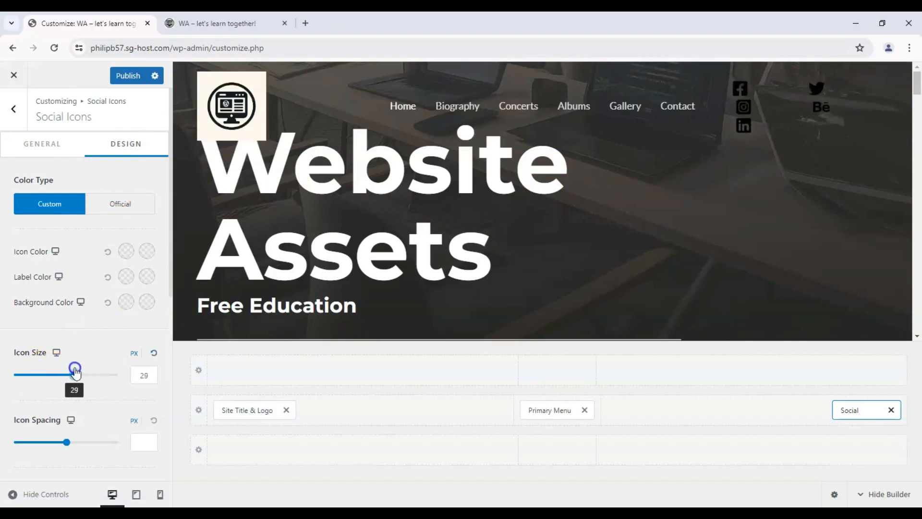
- Set the social icon color to white for the normal state and red for the hover state
left_click(126, 251)
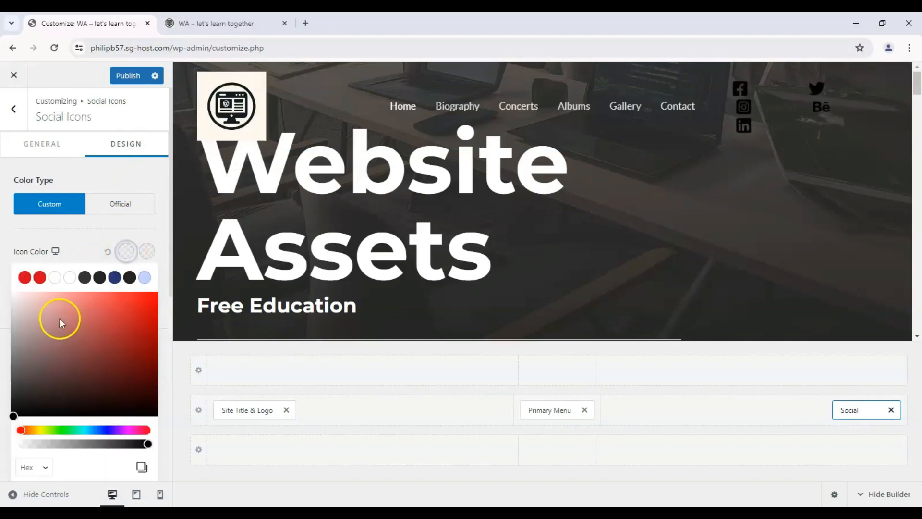
left_click_drag(59, 318, 1, 286)
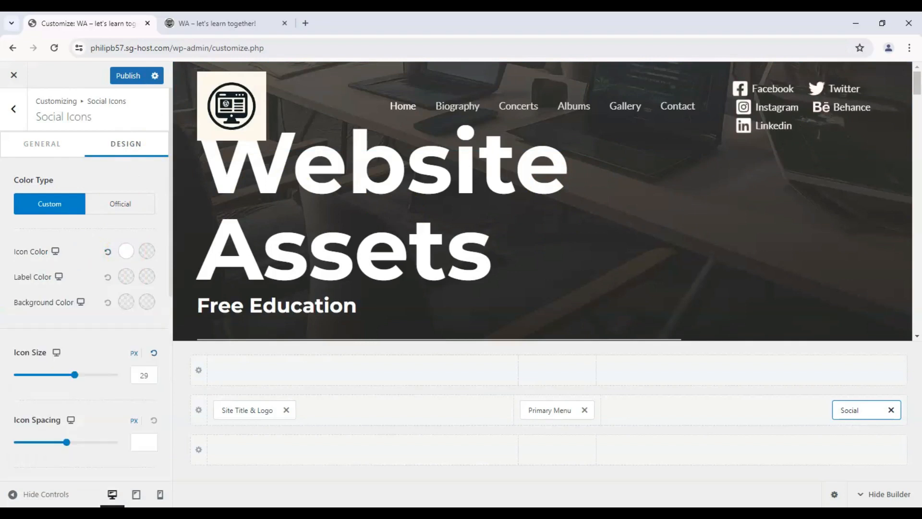
left_click(148, 251)
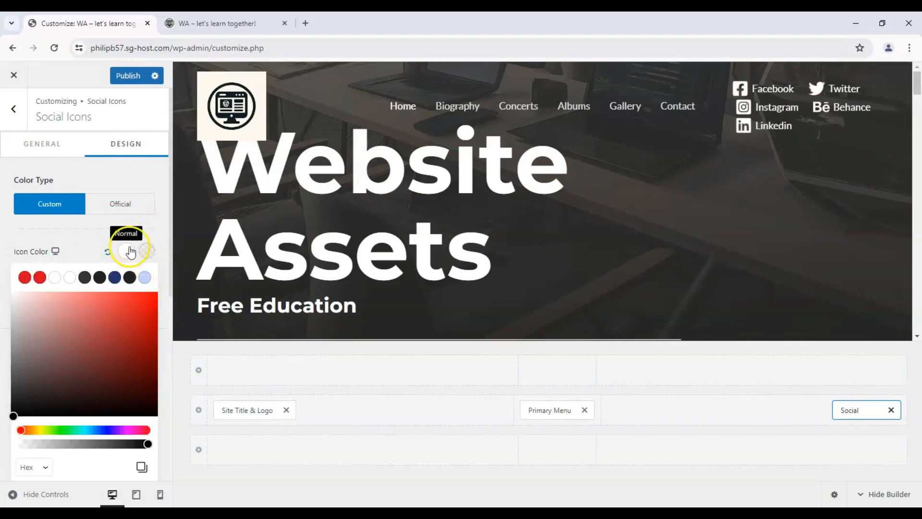
left_click(136, 309)
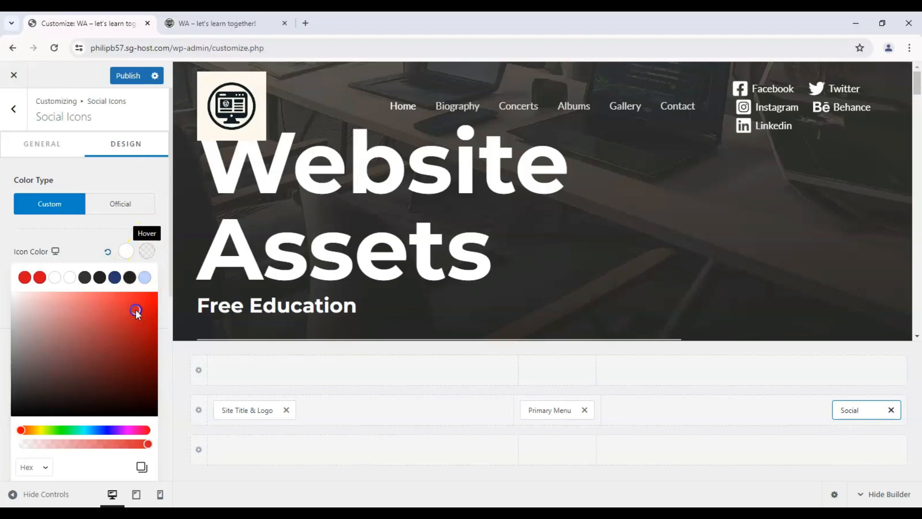
left_click(158, 292)
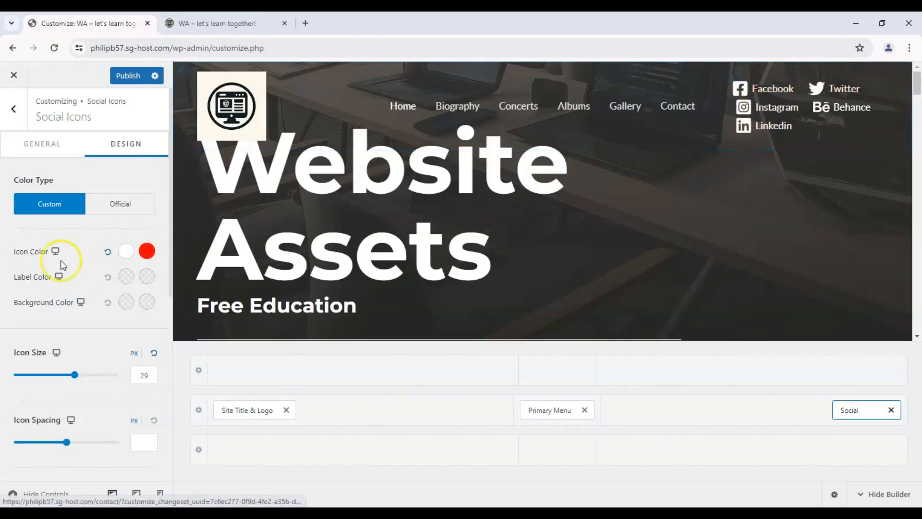
- Try a white normal background color for the social icons and reset it to the default
left_click(133, 301)
left_click_drag(68, 363, 8, 344)
left_click(7, 331)
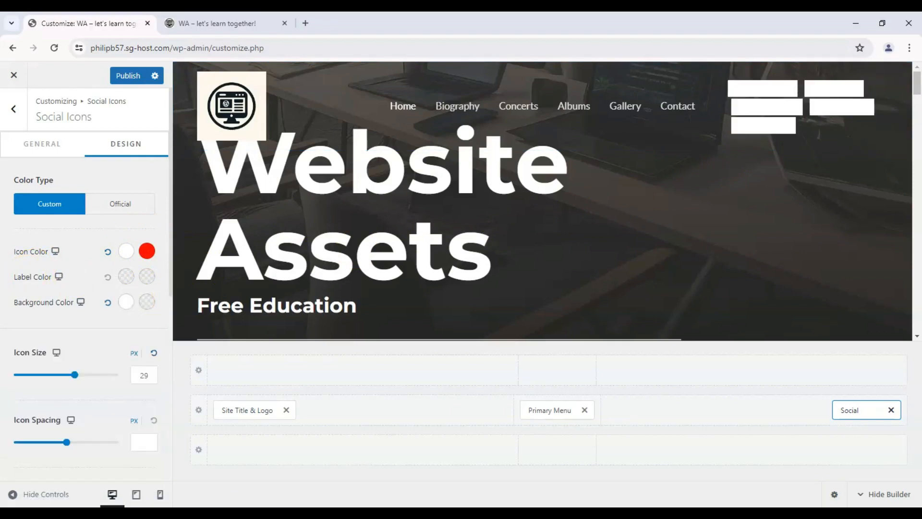
left_click(132, 303)
left_click(110, 304)
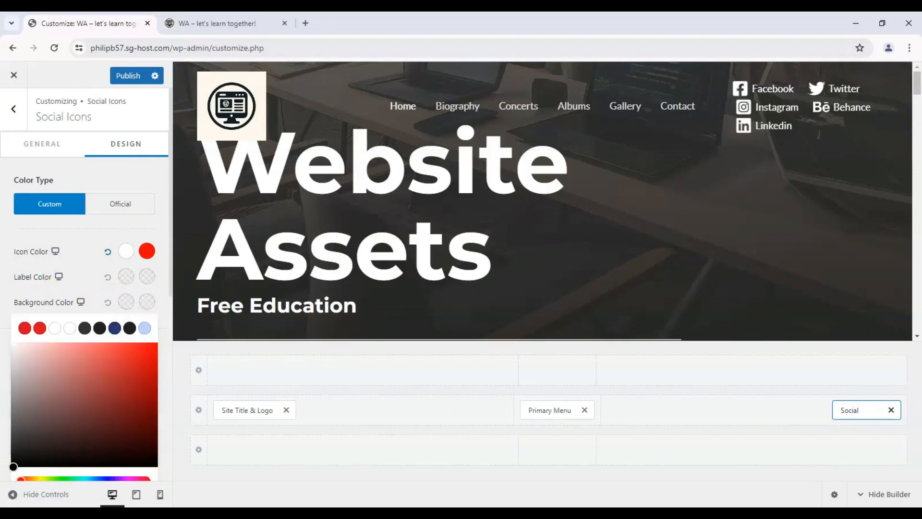
left_click(17, 293)
- Set the normal label color of the social icons to red
left_click(128, 272)
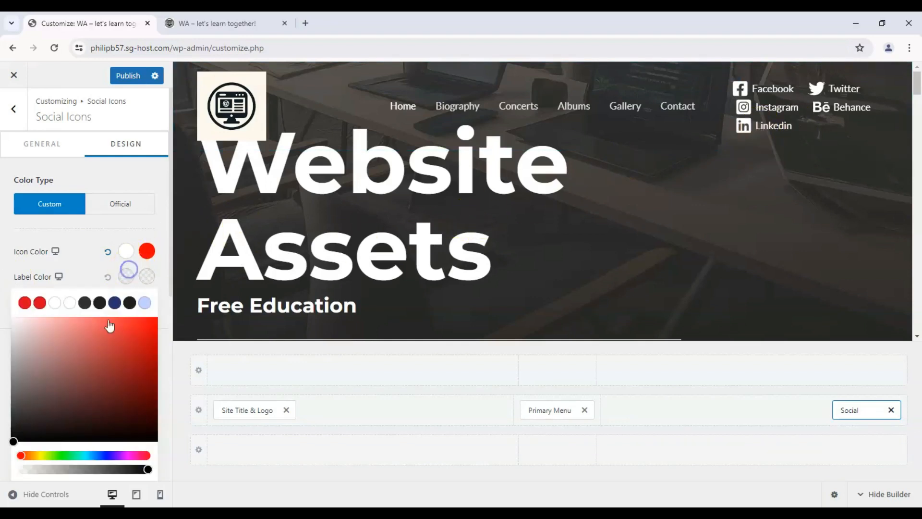
left_click_drag(147, 323, 187, 313)
left_click(187, 312)
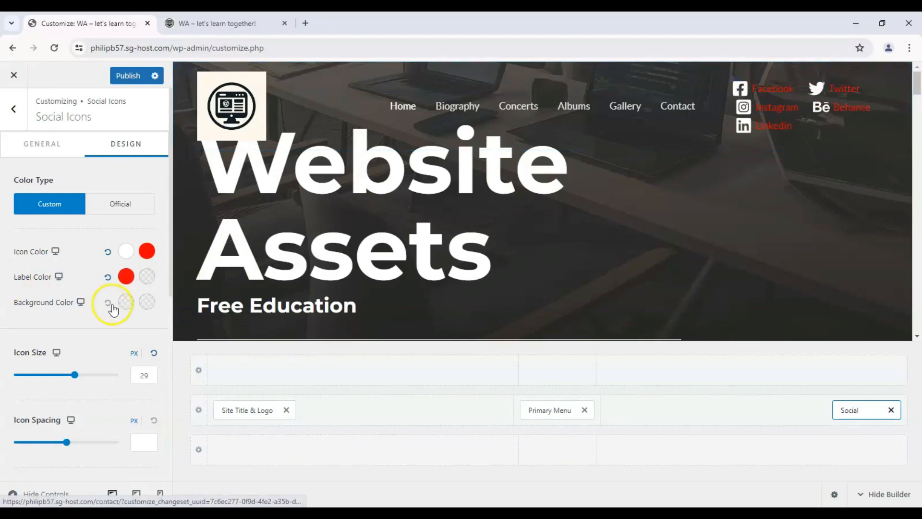
- Reset the label color of the social icons to the default and return to the Header Builder
left_click(113, 278)
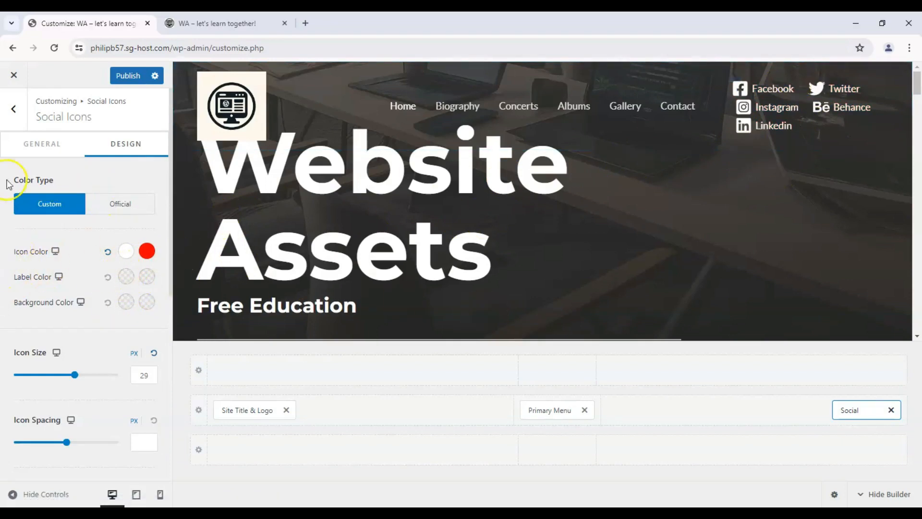
scroll(7, 183, "down", 3)
scroll(7, 184, "up", 3)
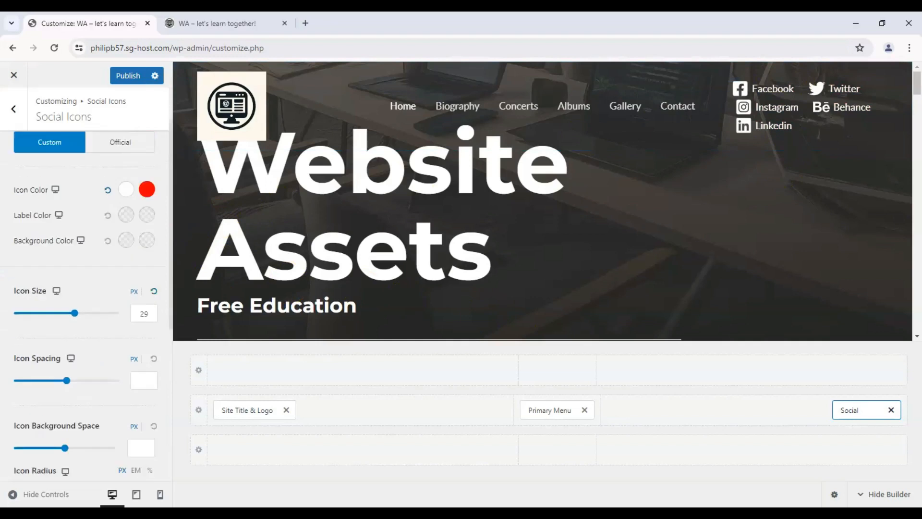
left_click(17, 126)
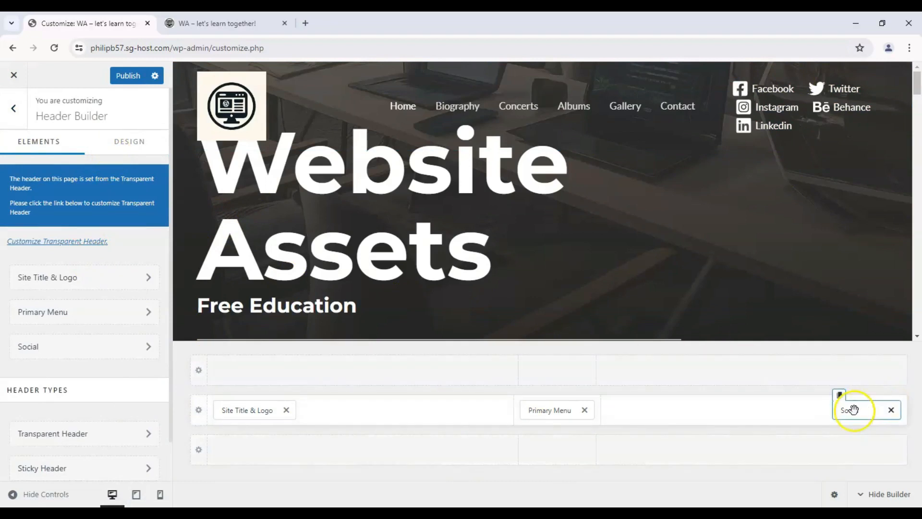
- Try a stacked header layout with the logo and primary menu in the above-header row and Social centered in the primary row
left_click_drag(856, 409, 544, 448)
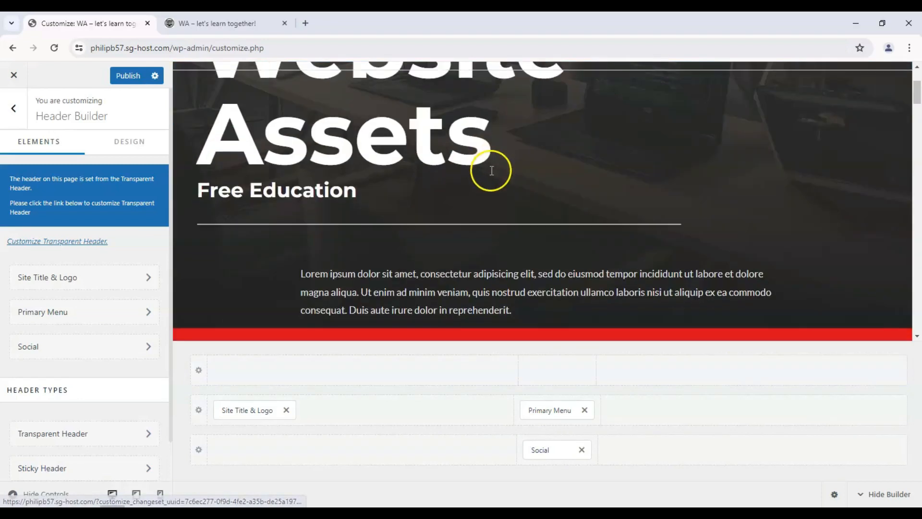
left_click_drag(538, 409, 535, 376)
left_click_drag(543, 450, 545, 410)
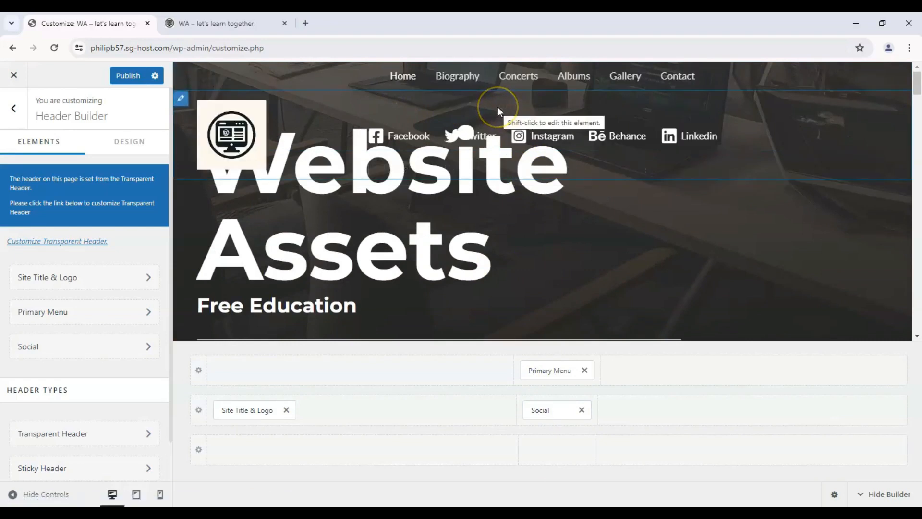
scroll(497, 106, "down", 2)
left_click_drag(263, 409, 260, 379)
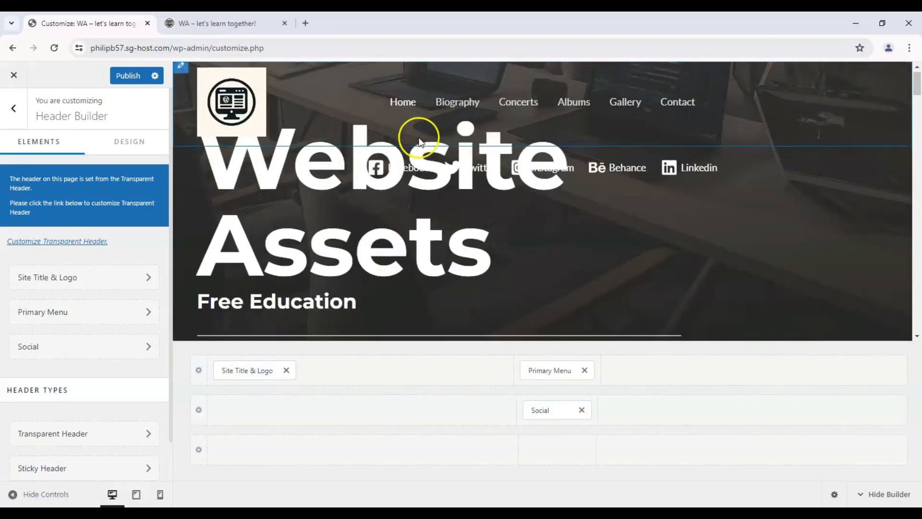
- Move the logo, primary menu and Social back to the primary row's left, center and right areas respectively
left_click_drag(542, 400, 850, 412)
left_click_drag(541, 373, 541, 408)
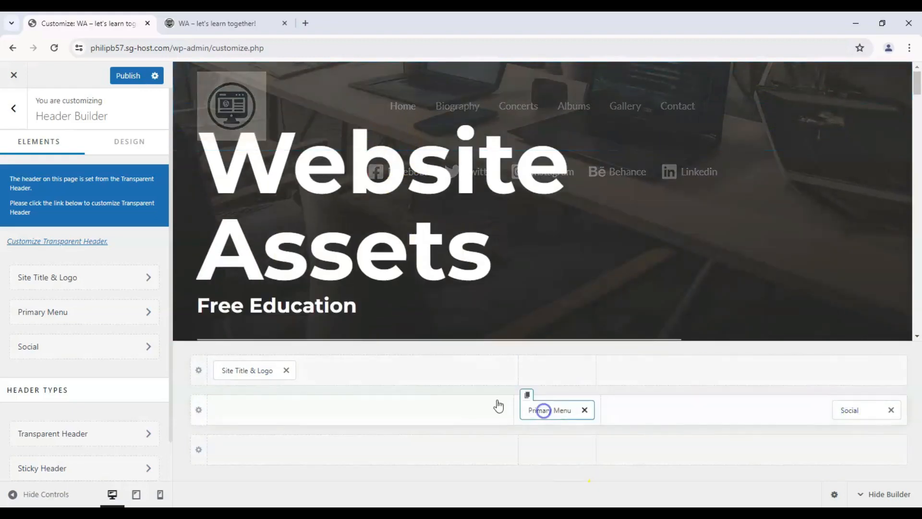
left_click_drag(244, 370, 247, 408)
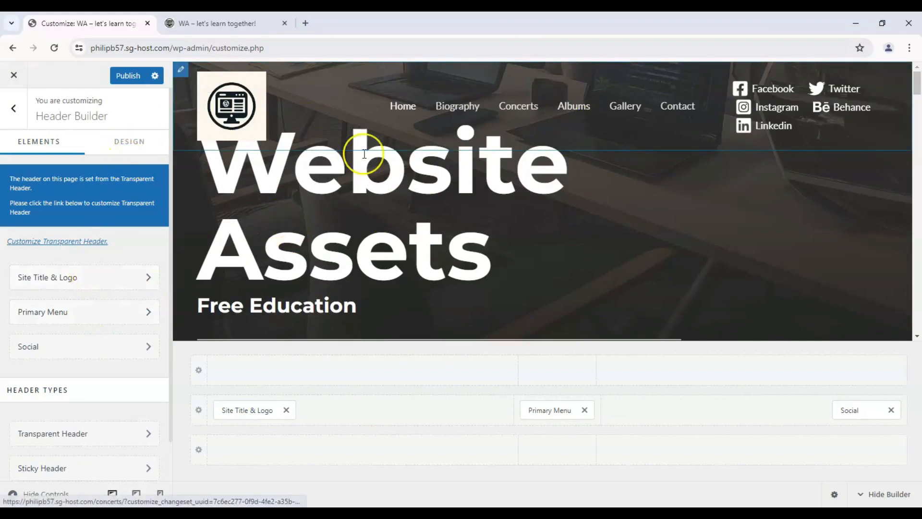
- Open the transparent header's design settings and review the border, color and background options
left_click(128, 139)
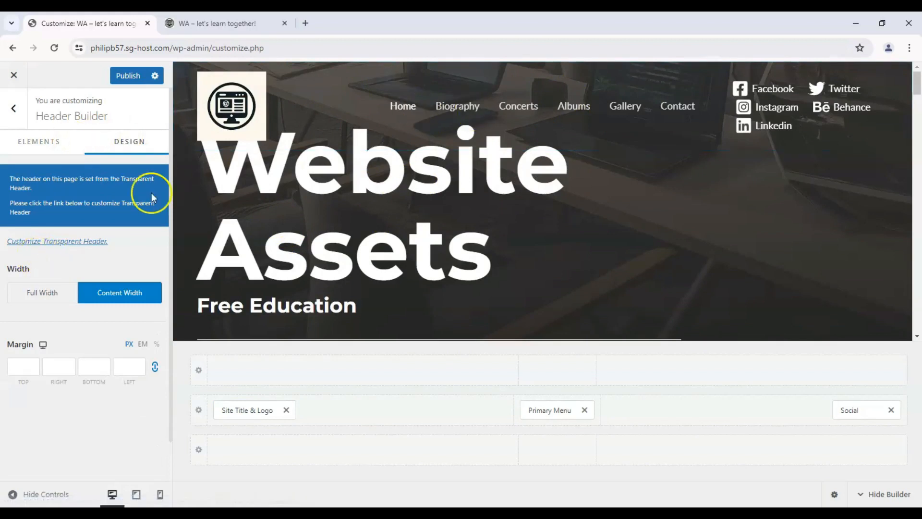
left_click(82, 241)
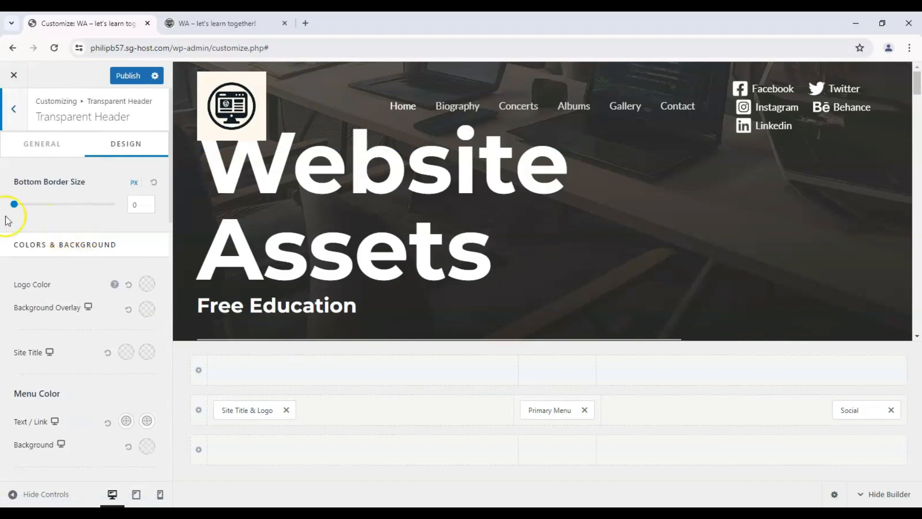
scroll(48, 253, "down", 1)
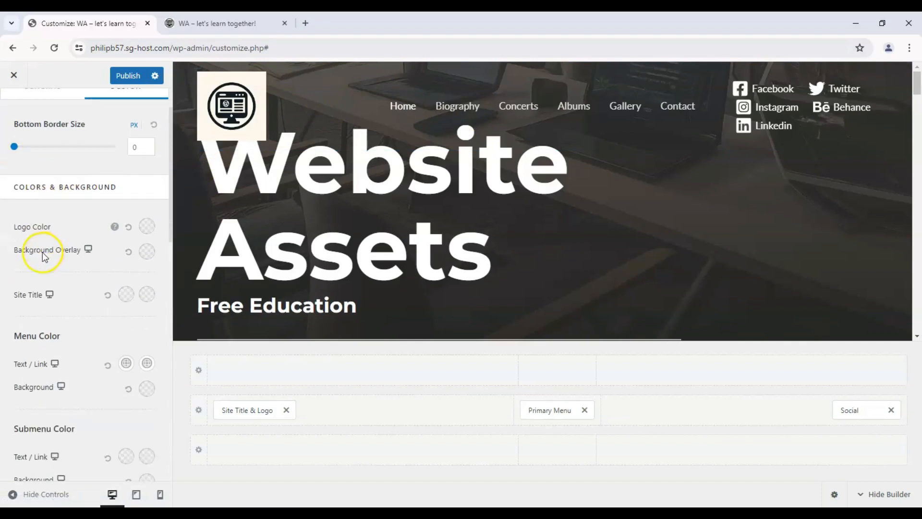
scroll(295, 194, "down", 2)
scroll(292, 198, "up", 3)
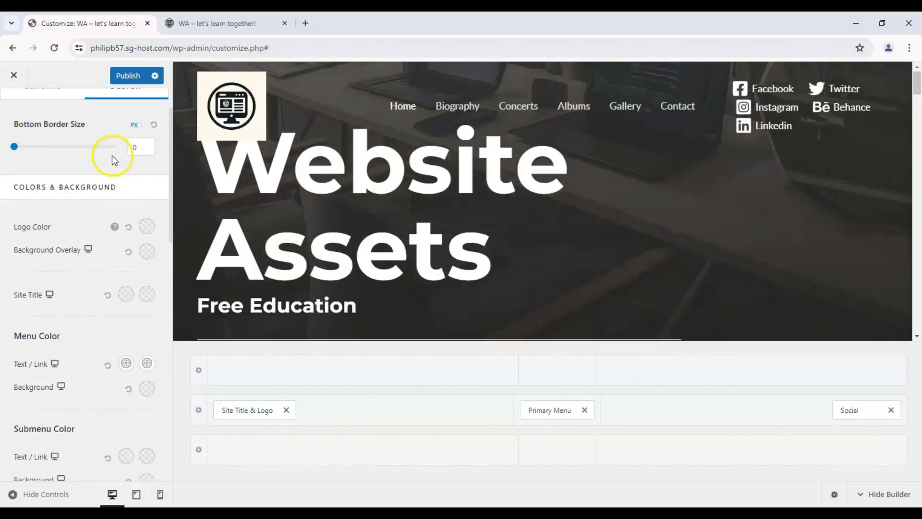
scroll(112, 154, "up", 1)
scroll(88, 193, "down", 3)
scroll(100, 231, "up", 3)
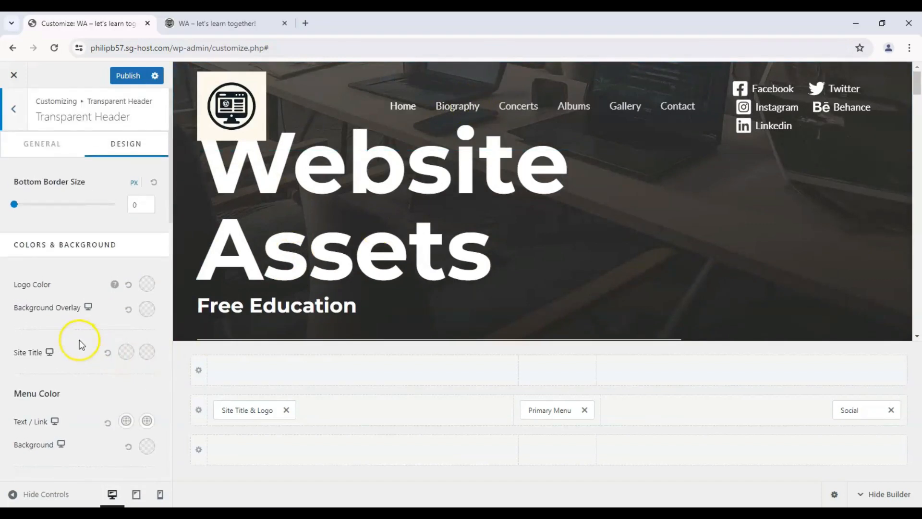
scroll(96, 331, "down", 1)
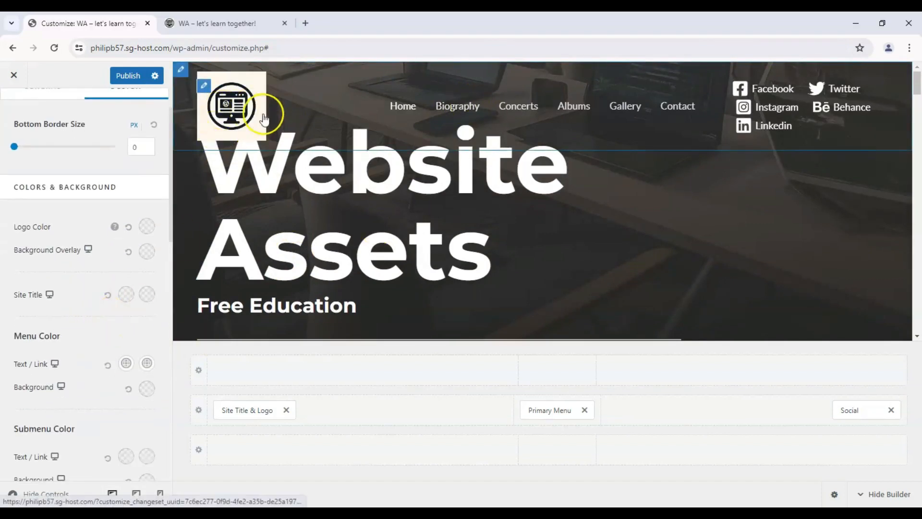
- Preview the header in the tablet and mobile views, then return to the desktop view
left_click(50, 294)
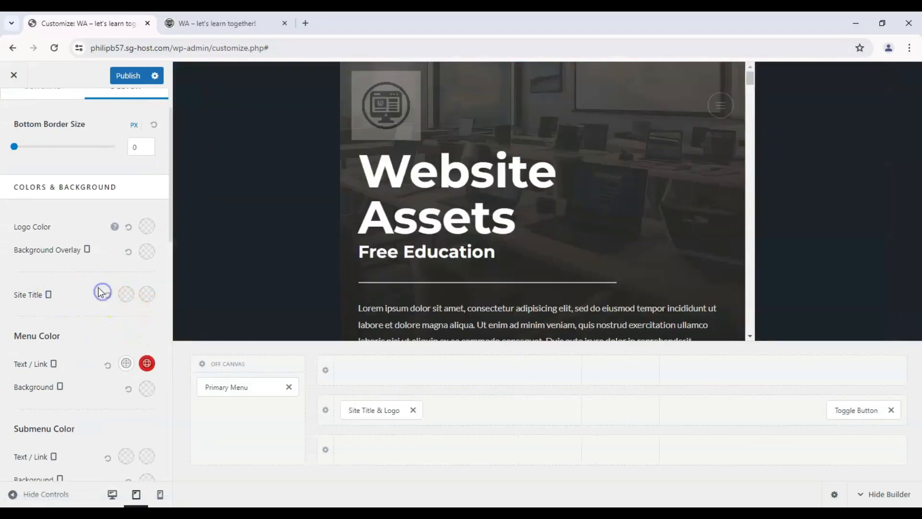
left_click(49, 294)
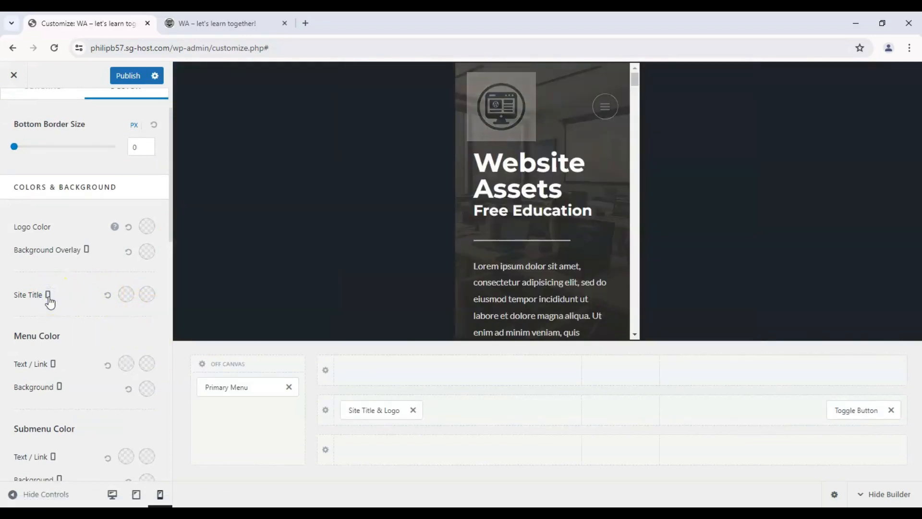
left_click(50, 295)
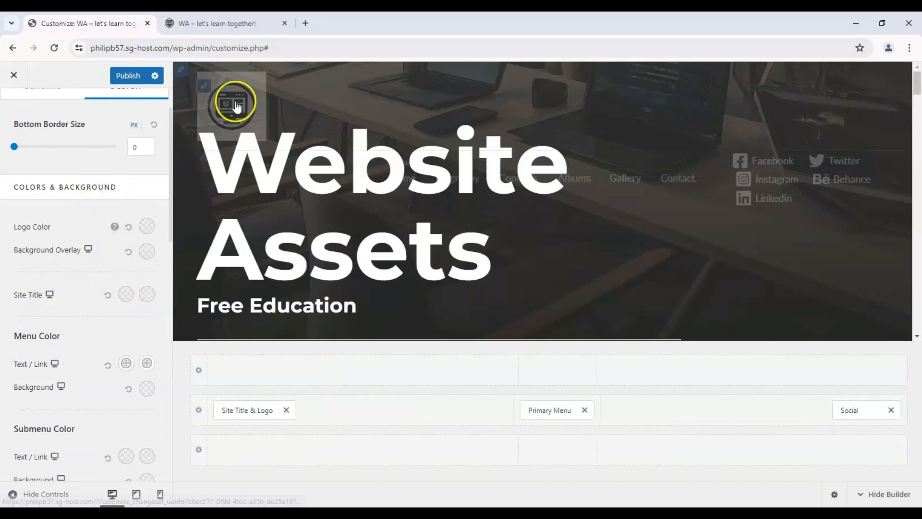
- Try a white normal color for the site title and reset it to the default
left_click(125, 295)
left_click_drag(78, 370, 149, 334)
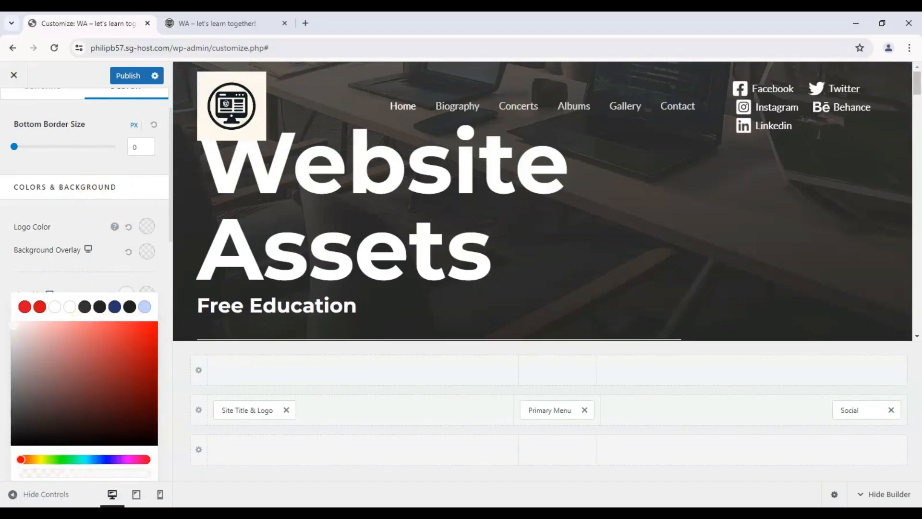
left_click(15, 296)
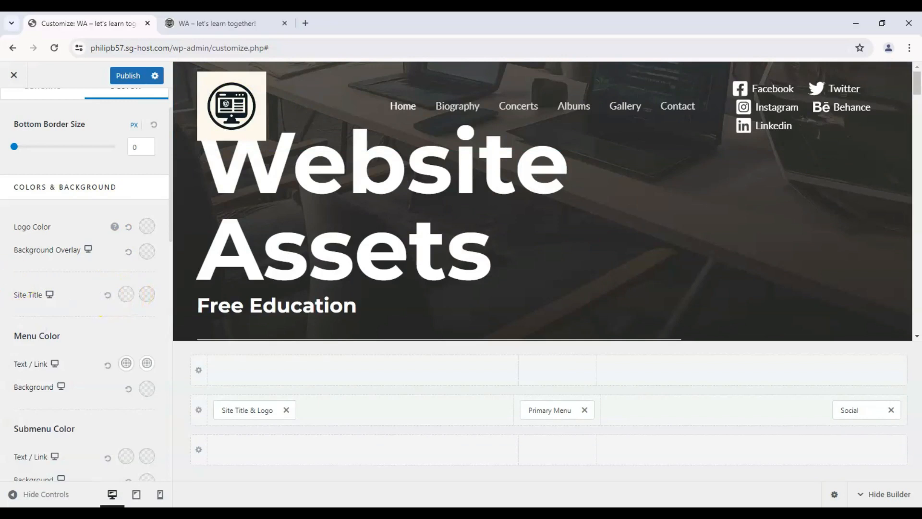
- Set the transparent header's background overlay to a light pink with very low opacity, FAD4D417
scroll(126, 291, "up", 2)
left_click(147, 307)
left_click_drag(76, 373, 35, 352)
scroll(64, 364, "down", 2)
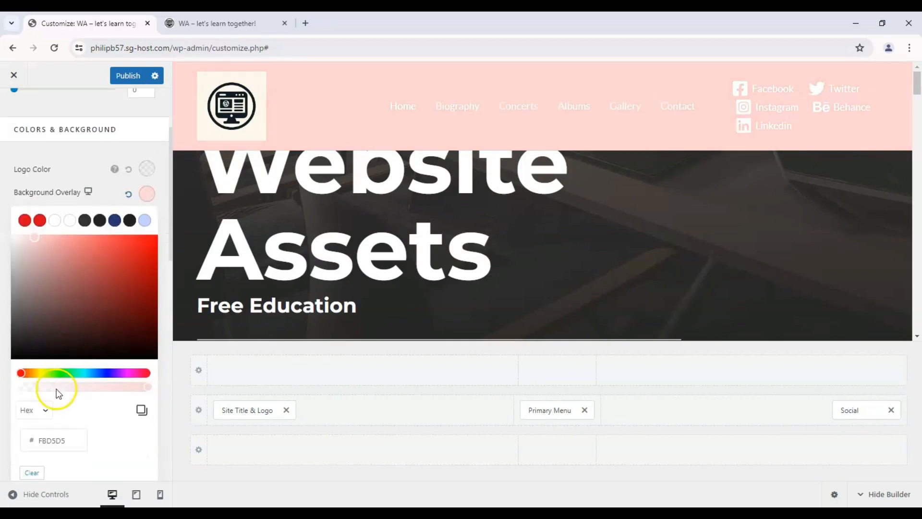
left_click_drag(56, 389, 33, 391)
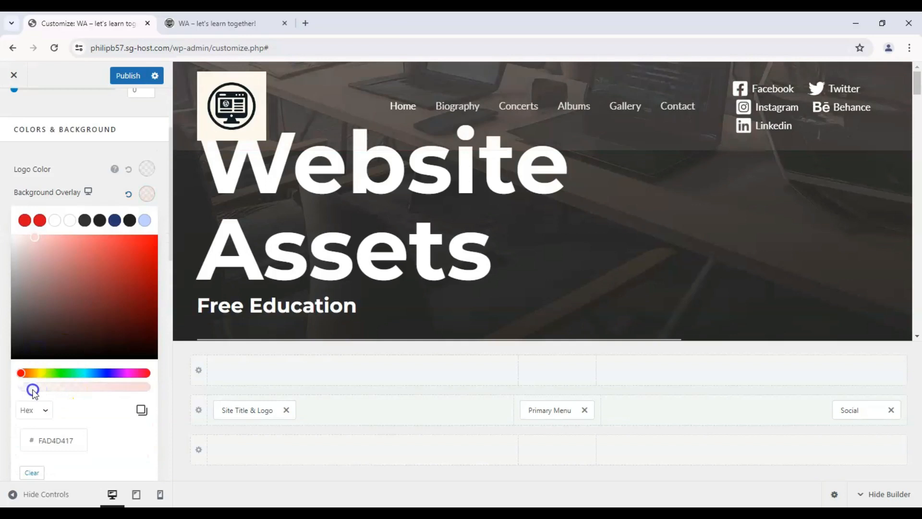
left_click(7, 323)
- Set the menu's text/link color to light pink for the normal state and green for the hover state
scroll(17, 326, "down", 1)
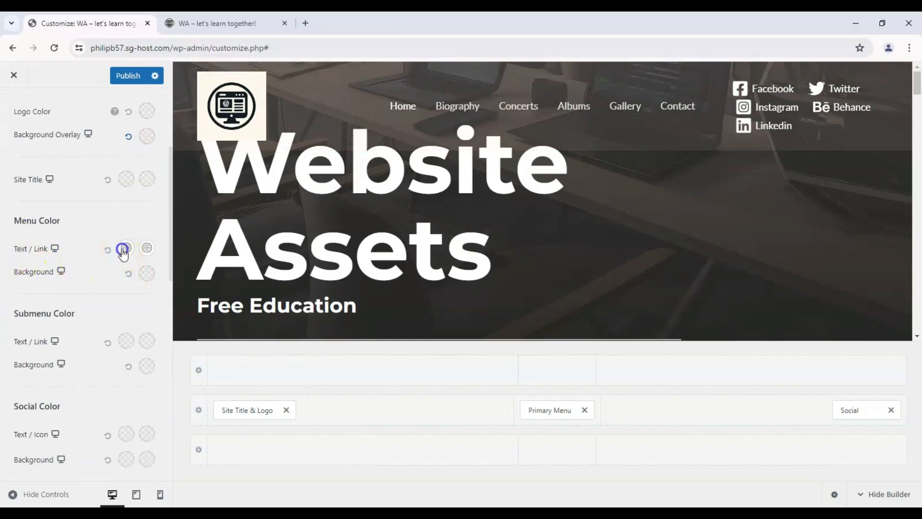
left_click(123, 253)
left_click_drag(103, 293, 62, 272)
left_click(106, 247)
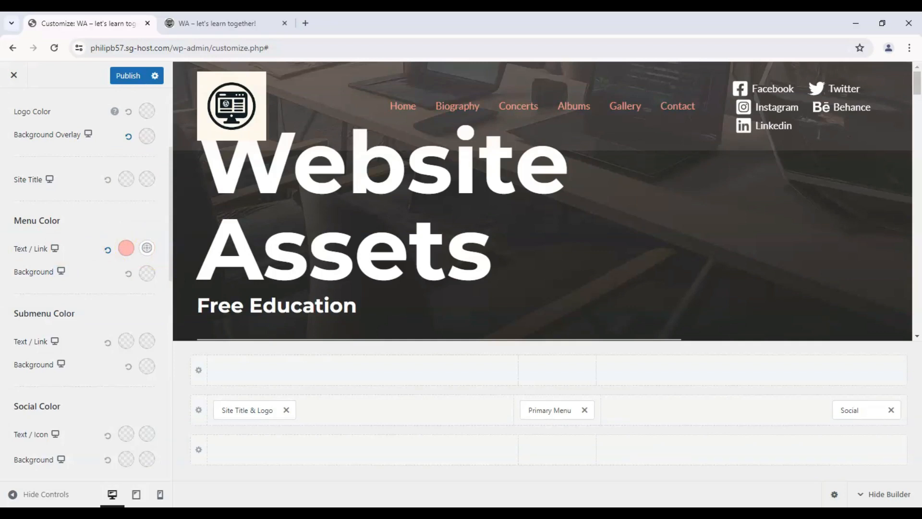
left_click(149, 253)
left_click(68, 411)
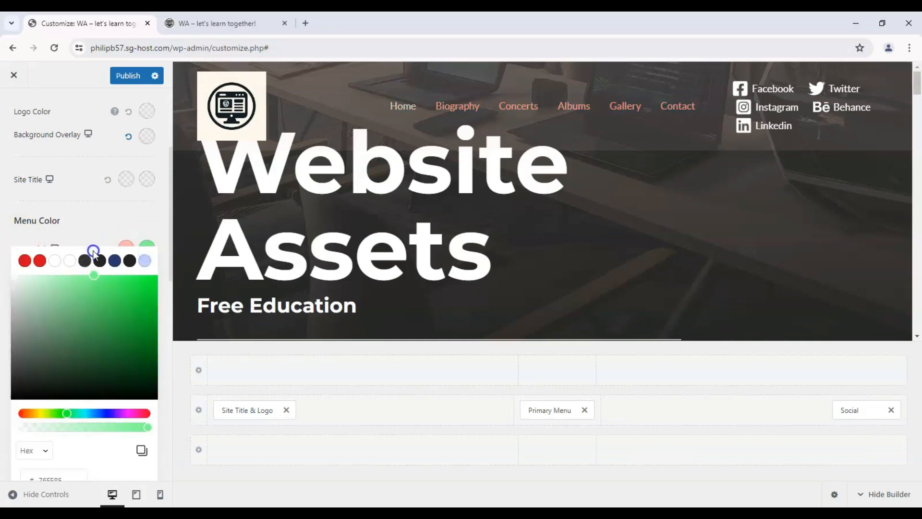
left_click(95, 241)
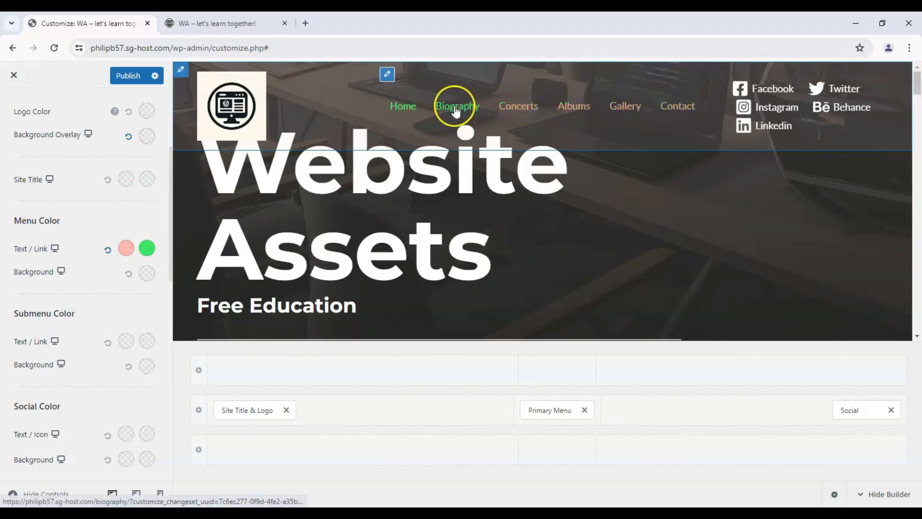
- Set the menu's background color to a saturated blue
left_click(146, 273)
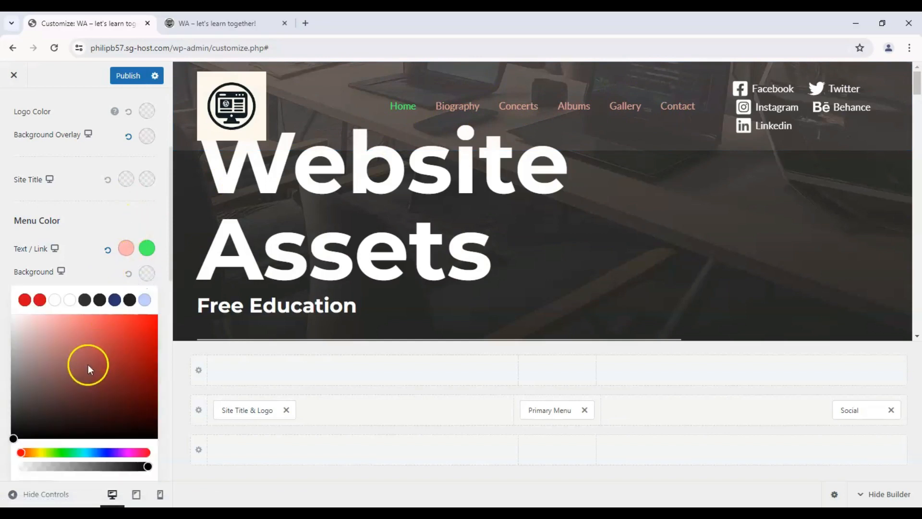
left_click_drag(77, 457, 105, 452)
mouse_move(87, 367)
left_mouse_down()
mouse_move(128, 334)
mouse_move(136, 306)
mouse_move(159, 318)
left_mouse_up()
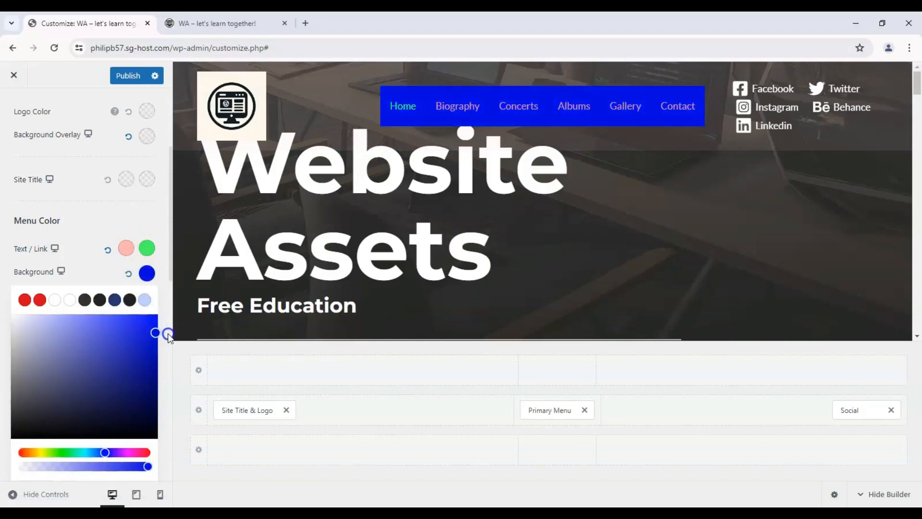
left_click(168, 335)
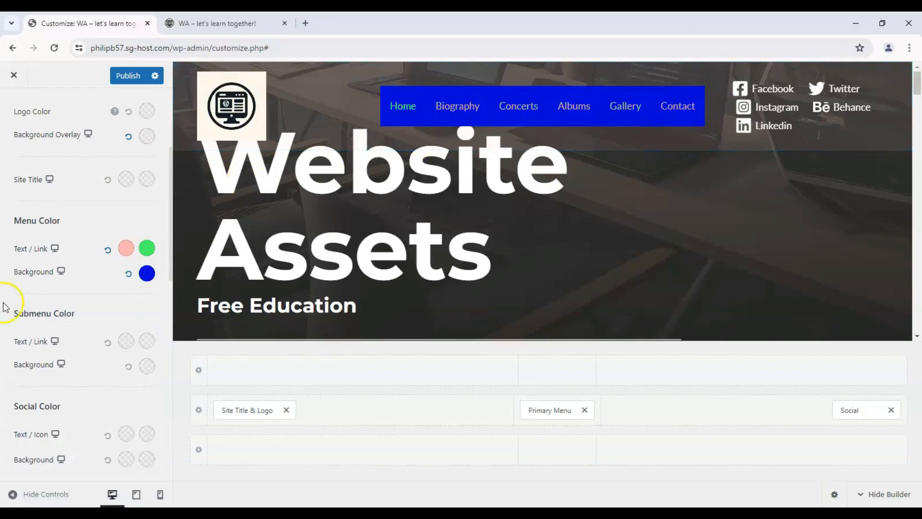
- Try a white normal text/icon color under Social Color and reset it to the default
scroll(16, 299, "down", 2)
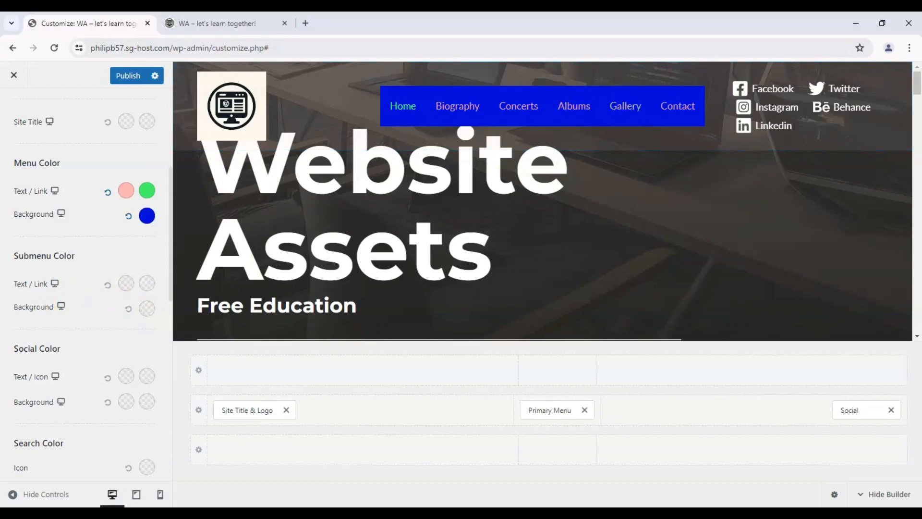
scroll(96, 336, "down", 2)
left_click(127, 319)
mouse_move(119, 384)
left_mouse_down()
mouse_move(183, 346)
mouse_move(9, 436)
mouse_move(161, 358)
mouse_move(14, 372)
mouse_move(2, 337)
left_mouse_up()
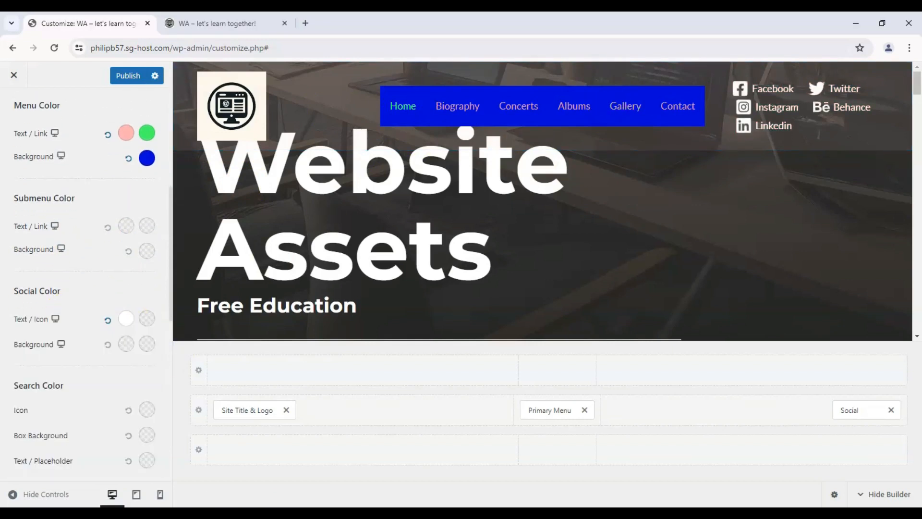
scroll(10, 312, "down", 4)
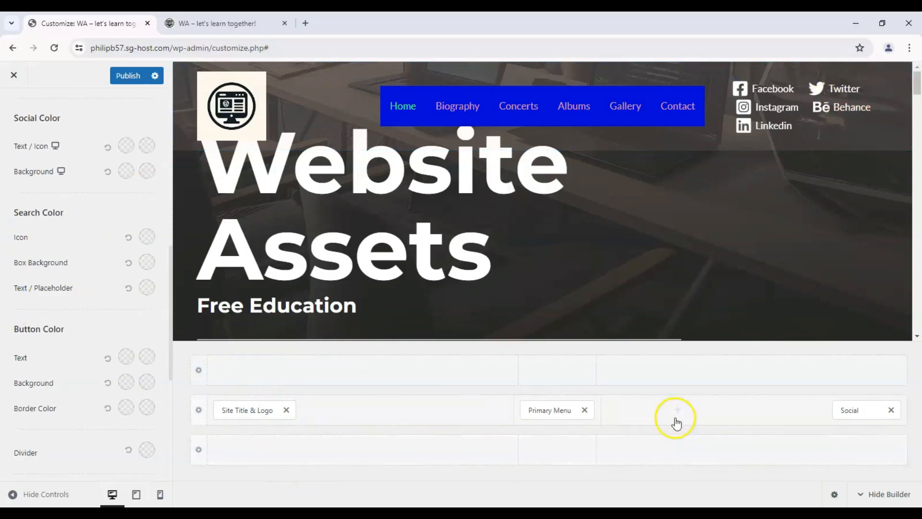
- Add a Search element to the header and place it in the primary row just before Social
left_click(726, 453)
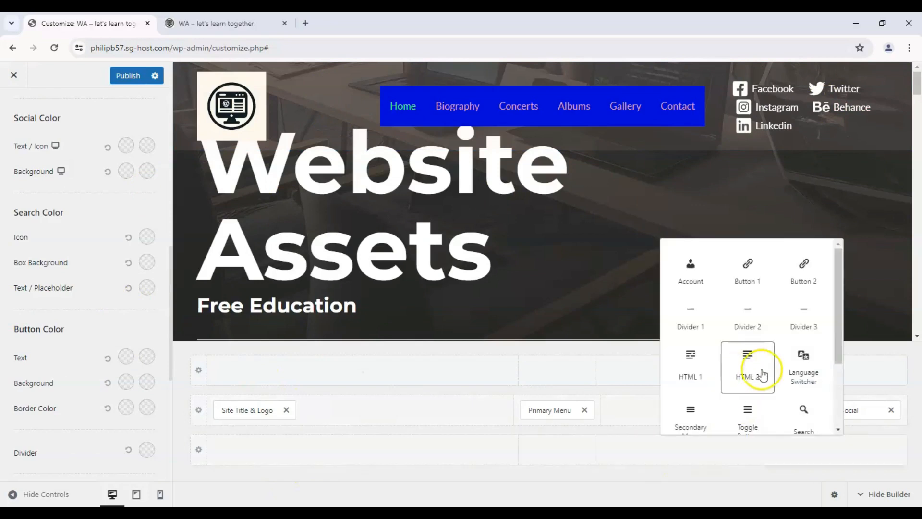
left_click(786, 408)
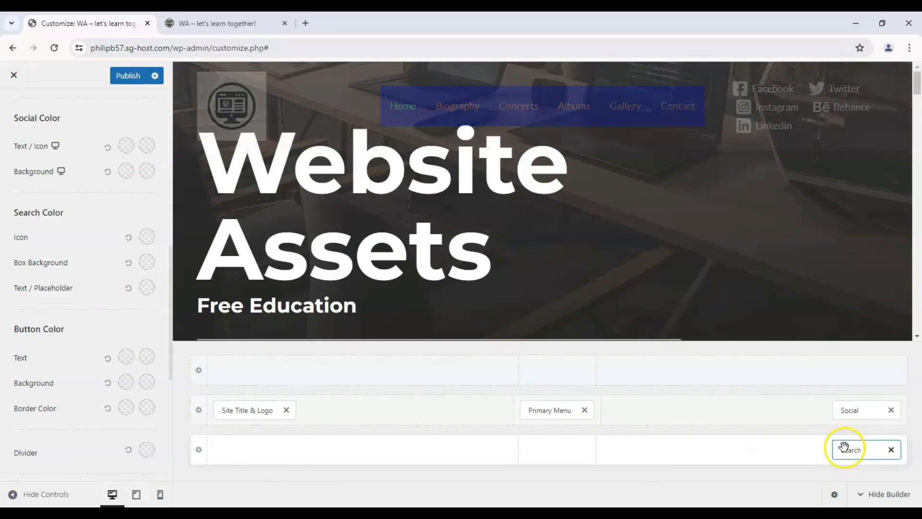
left_click_drag(844, 449, 796, 421)
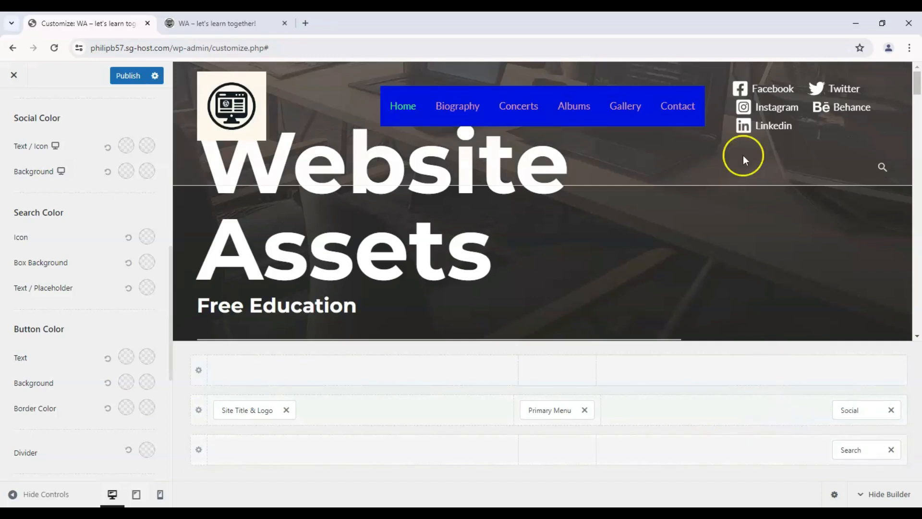
left_click_drag(857, 447, 811, 412)
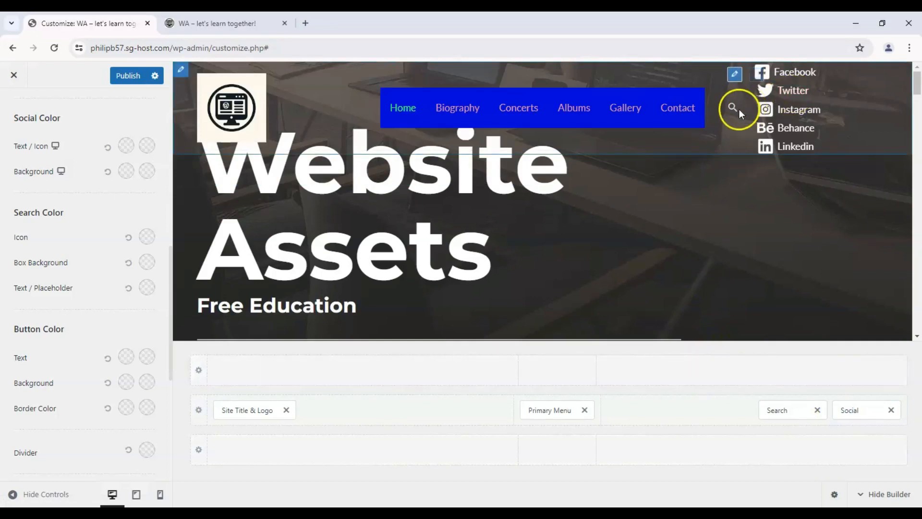
- Set the search icon color to red and the search box background to white under Search Color
left_click(142, 237)
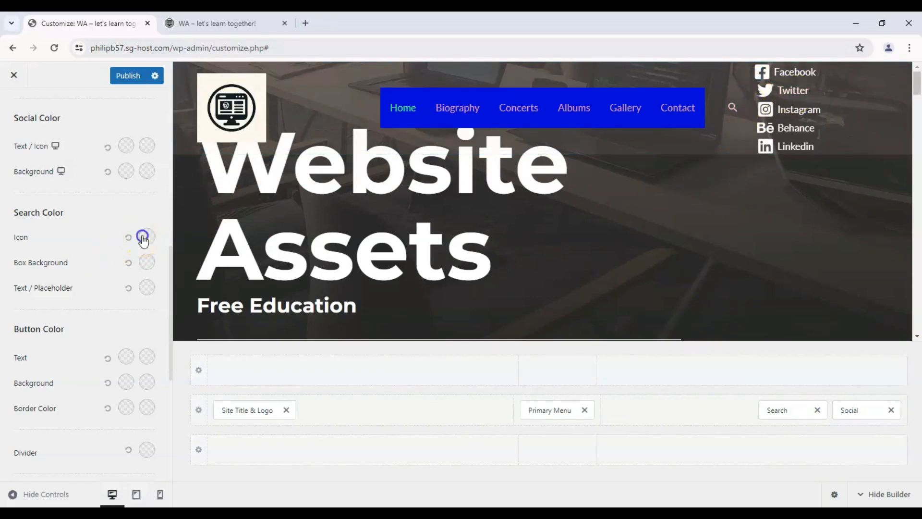
left_click(154, 277)
left_click(13, 260)
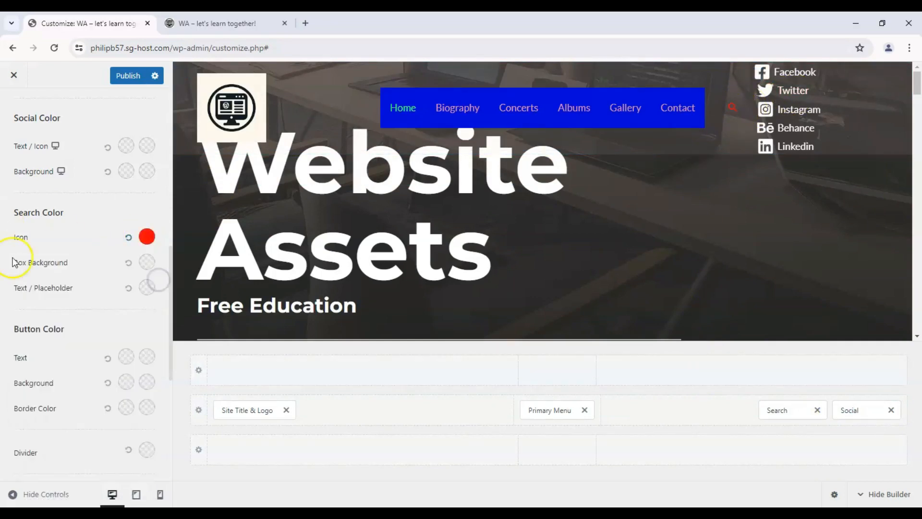
left_click(152, 268)
left_click_drag(128, 342, 17, 311)
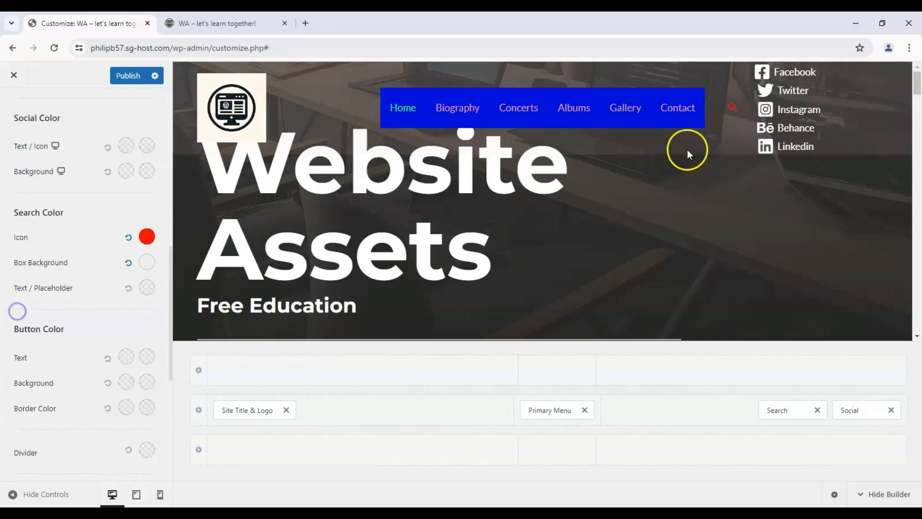
- Add a Button 1 element to the last section of the lowest header row
scroll(19, 288, "down", 4)
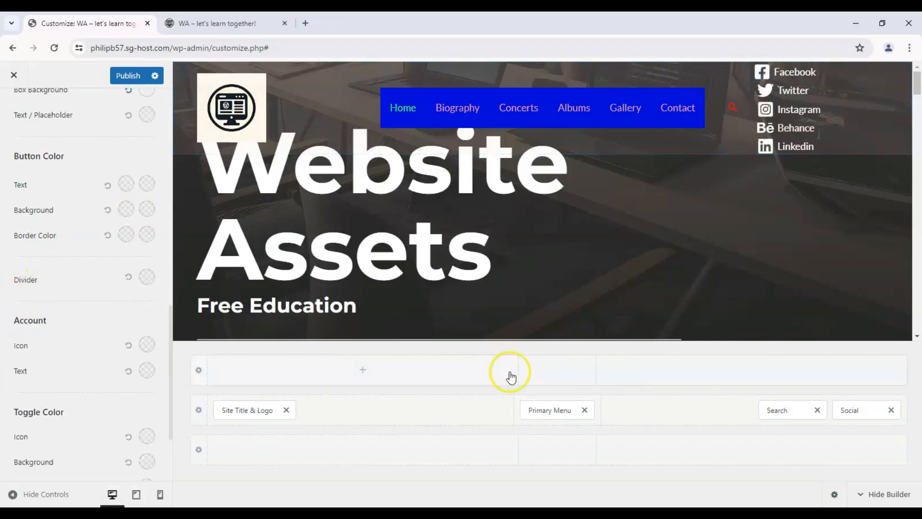
scroll(55, 264, "up", 12)
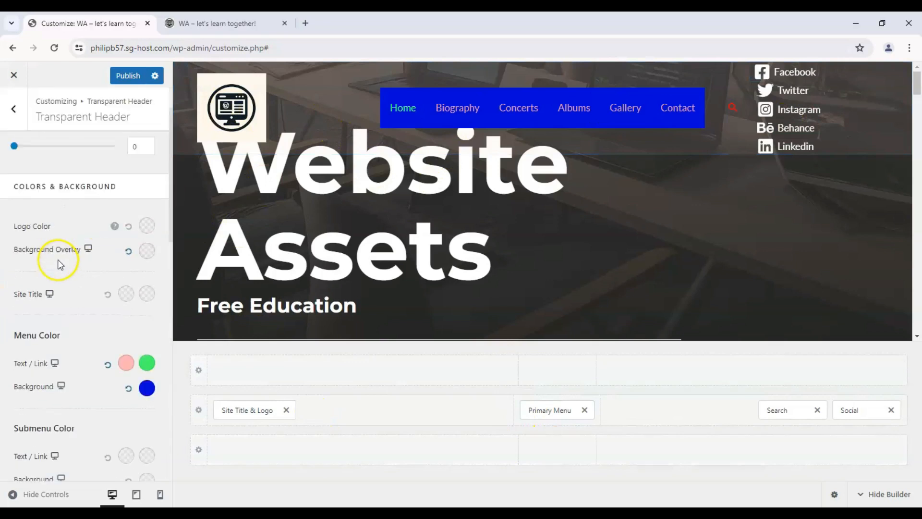
left_click(764, 454)
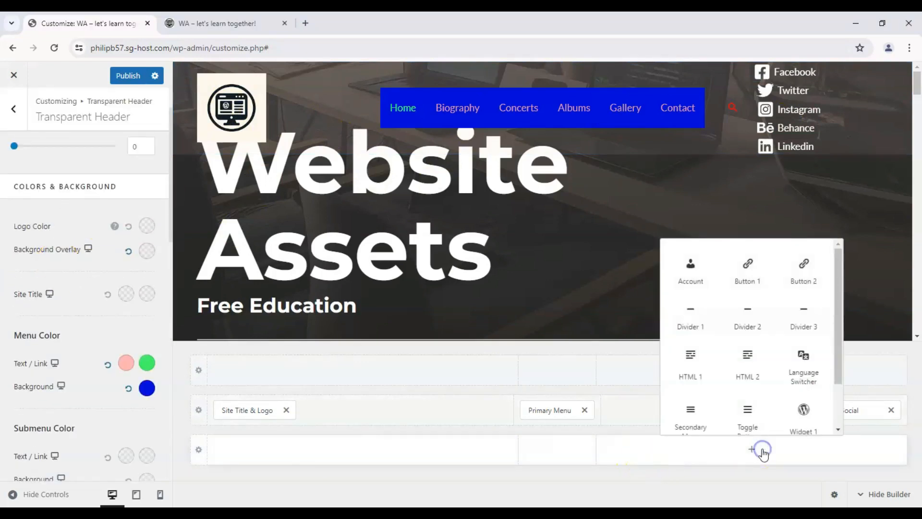
left_click(754, 287)
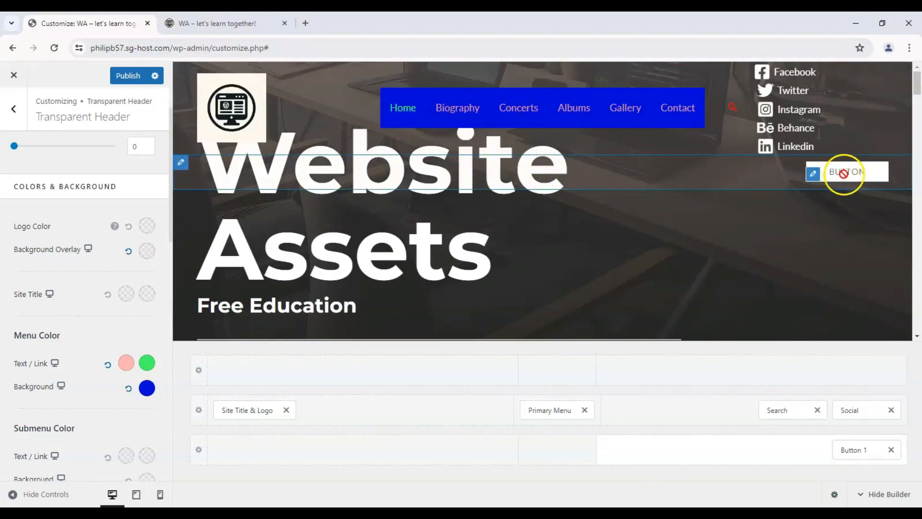
- Change the text of Button 1 to "SUBSCRIBE!"
left_click(813, 173)
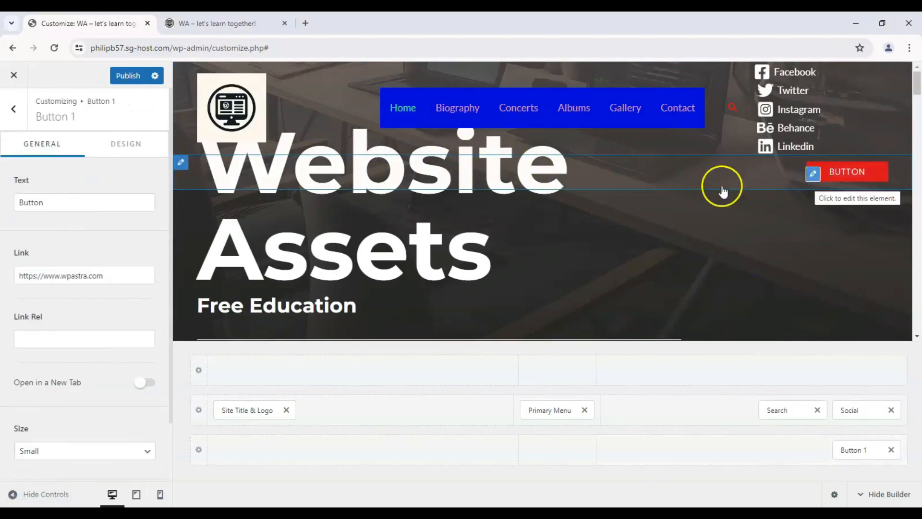
triple_click(125, 205)
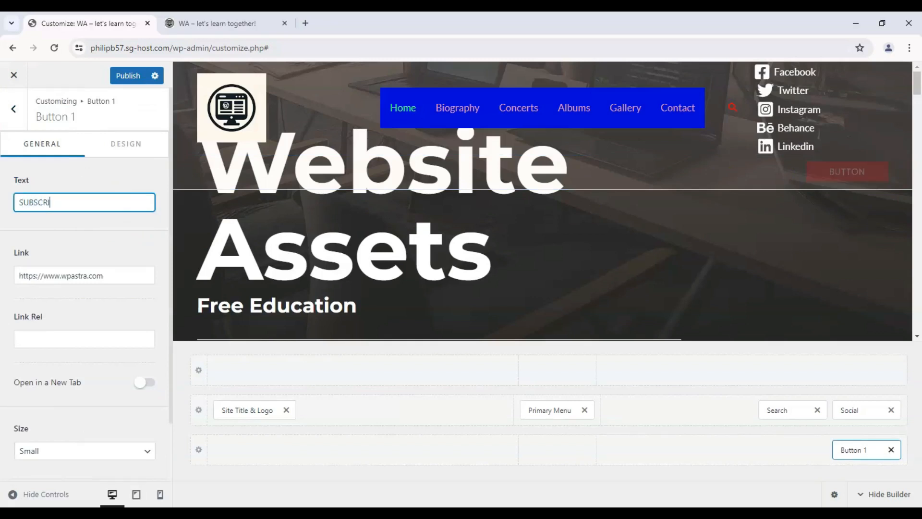
left_click(20, 273)
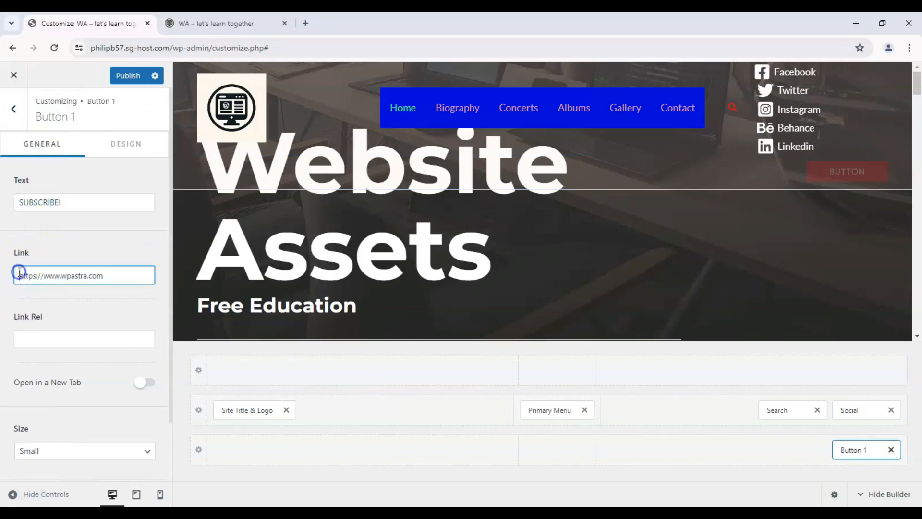
left_click(87, 275)
- Make the button link open in a new tab and set the button size to Medium
scroll(88, 279, "down", 2)
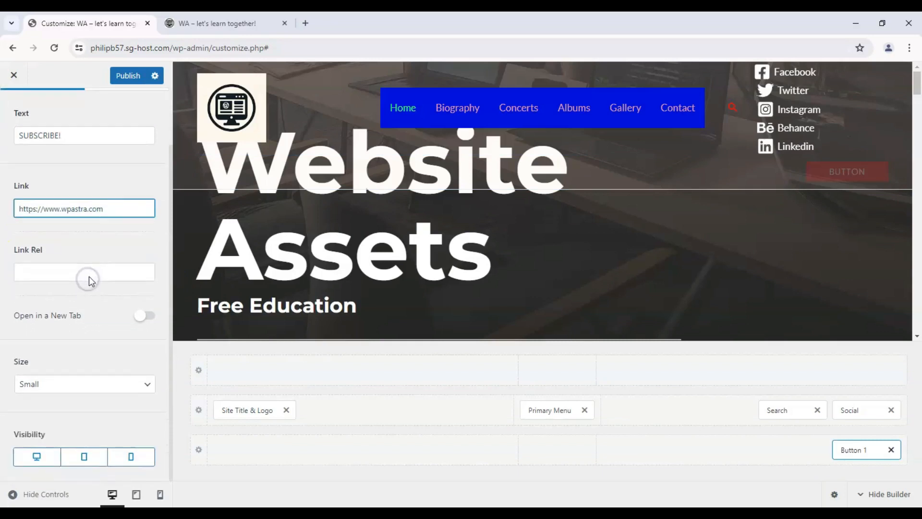
left_click(142, 317)
left_click(148, 383)
left_click(130, 433)
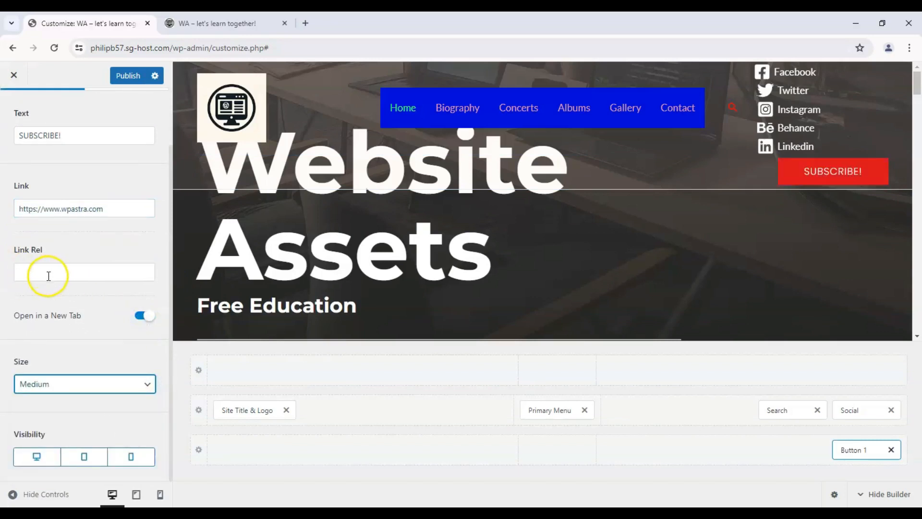
- Set the normal text color of Button 1 to black in its design settings
scroll(103, 168, "up", 2)
left_click(113, 147)
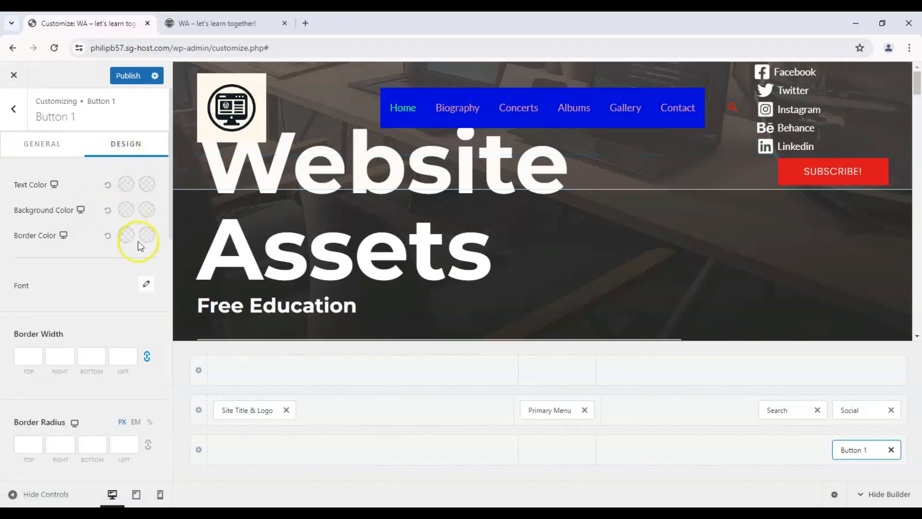
left_click(125, 184)
left_click_drag(113, 245, 181, 379)
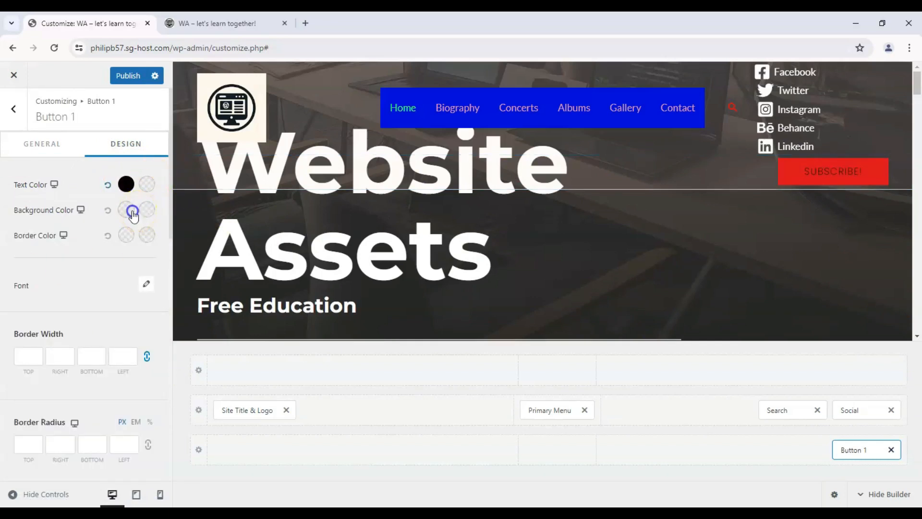
- Set the normal background color of Button 1 to bright cyan
left_click(131, 210)
left_click(83, 388)
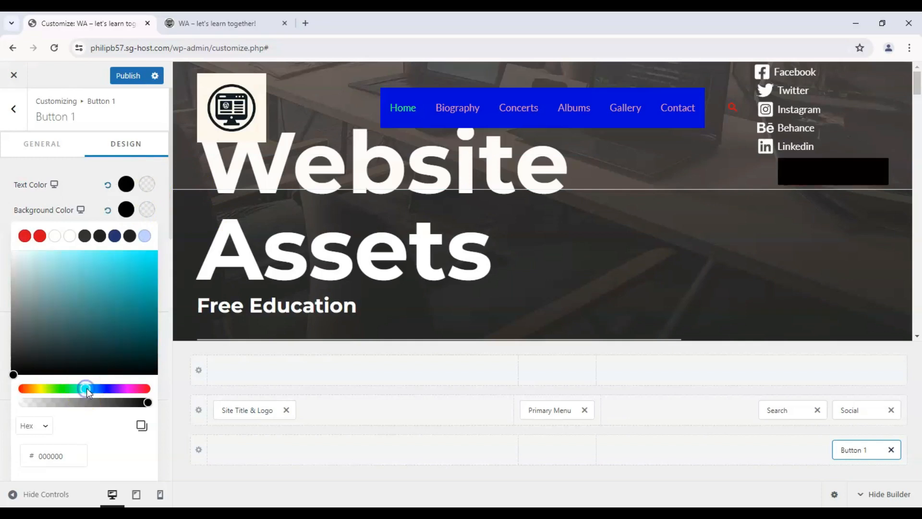
left_click(154, 265)
left_click_drag(155, 265, 163, 244)
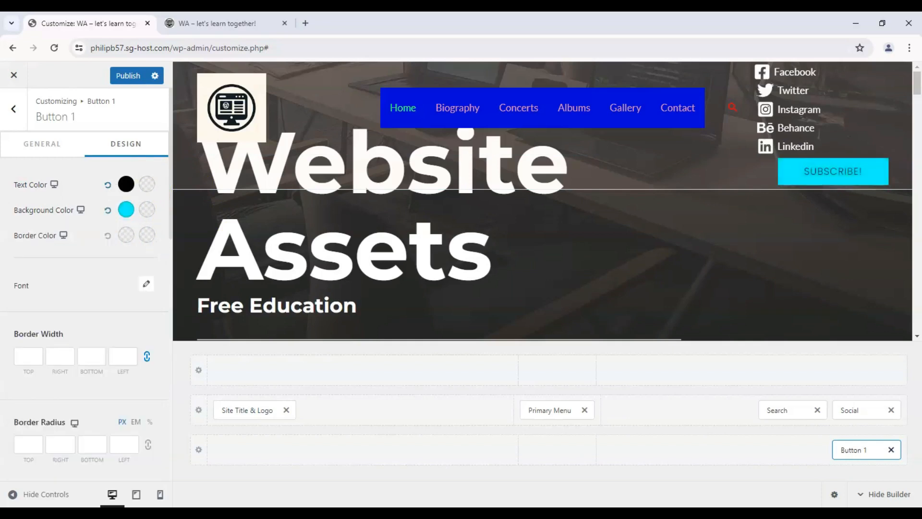
- Try a red border color on Button 1 for both the normal and hover states
left_click(125, 235)
left_click(153, 263)
left_click_drag(153, 264, 164, 235)
left_click(147, 233)
left_click(136, 300)
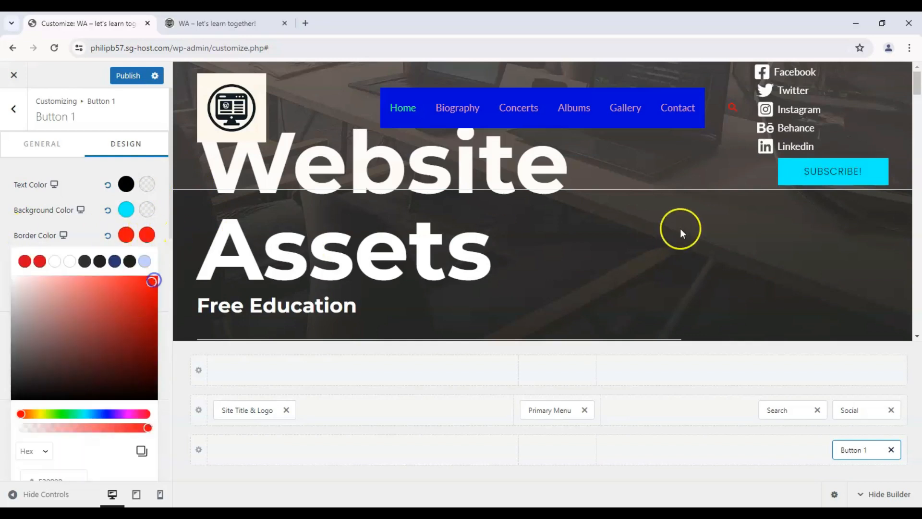
- Set the button's border color to white for both the normal and hover states
left_click_drag(102, 319, 9, 272)
left_click(129, 238)
left_click_drag(70, 329, 21, 289)
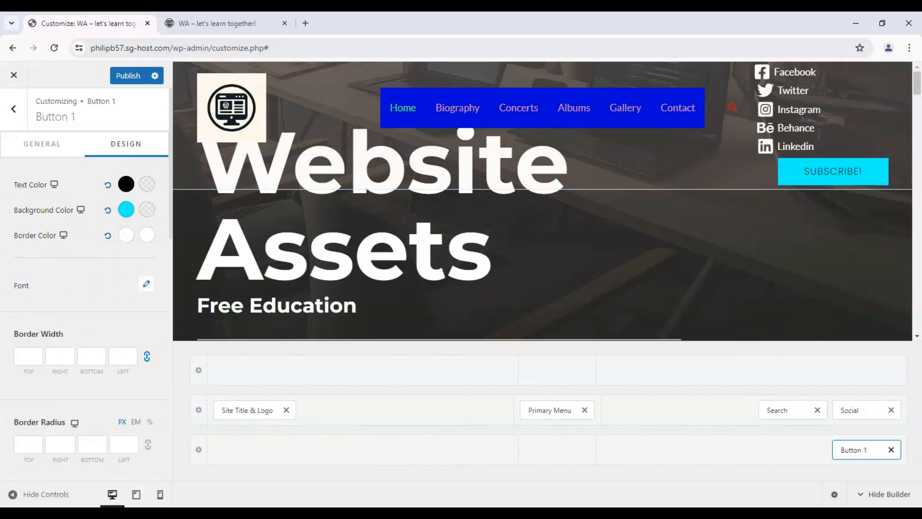
- Change the font family of Button 1 to Verdana
left_click(6, 307)
left_click(66, 335)
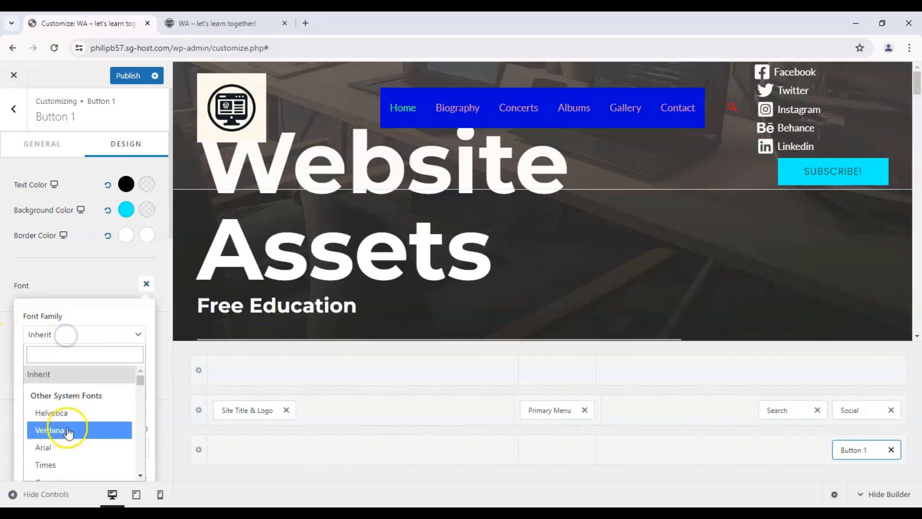
left_click(64, 427)
left_click(146, 284)
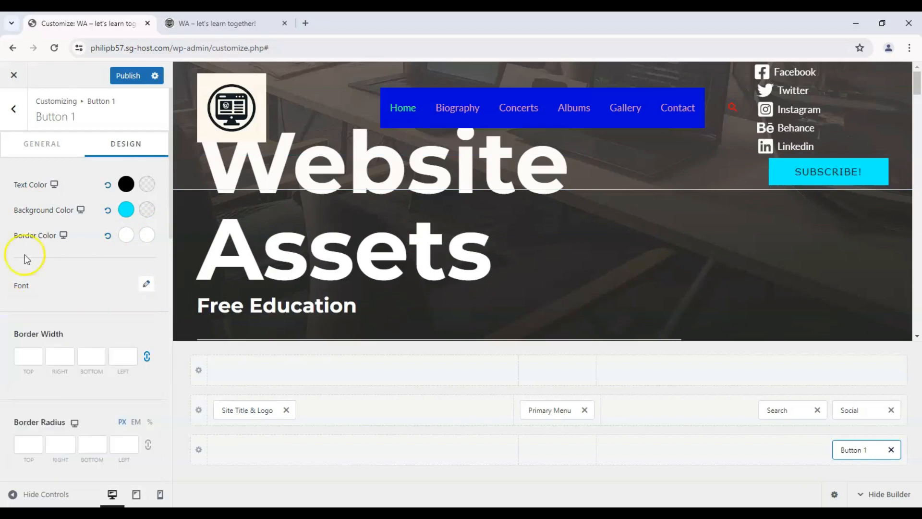
- Try Button 1 in the primary row after Social and return it to the lowest row
scroll(15, 257, "down", 4)
scroll(7, 256, "up", 4)
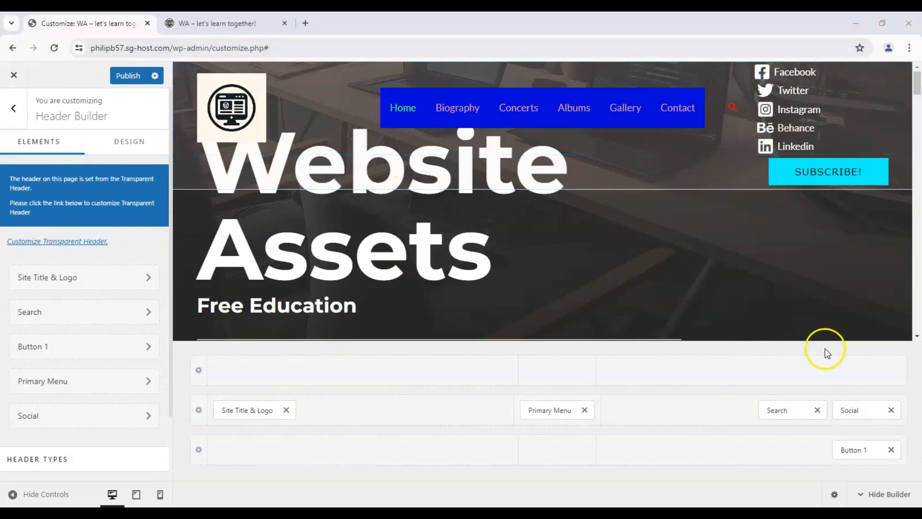
left_click_drag(857, 450, 883, 411)
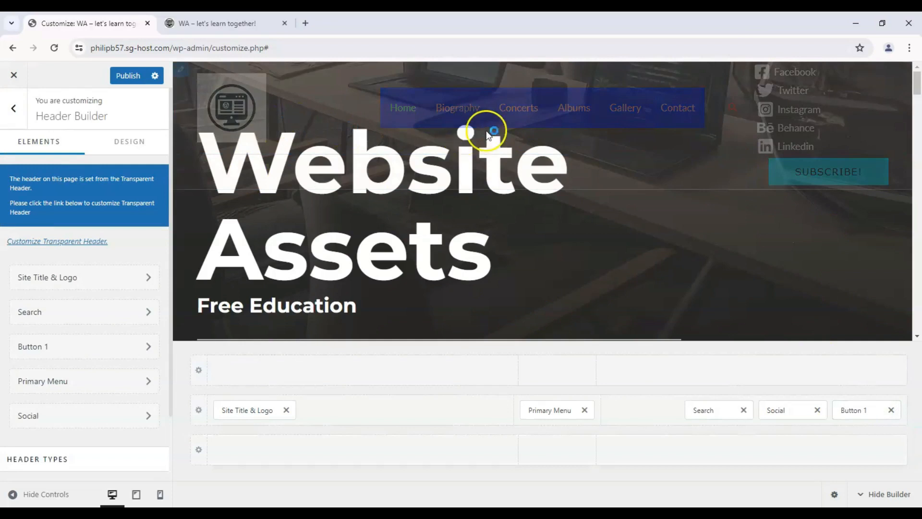
left_click_drag(857, 409, 859, 449)
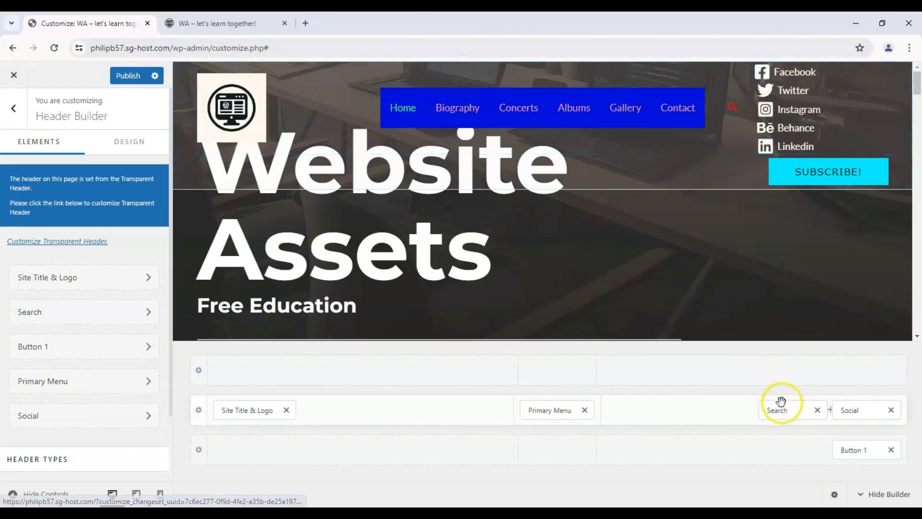
- Set the social icons' size to 18 px and their spacing to 8 px
left_click(849, 409)
scroll(42, 314, "down", 2)
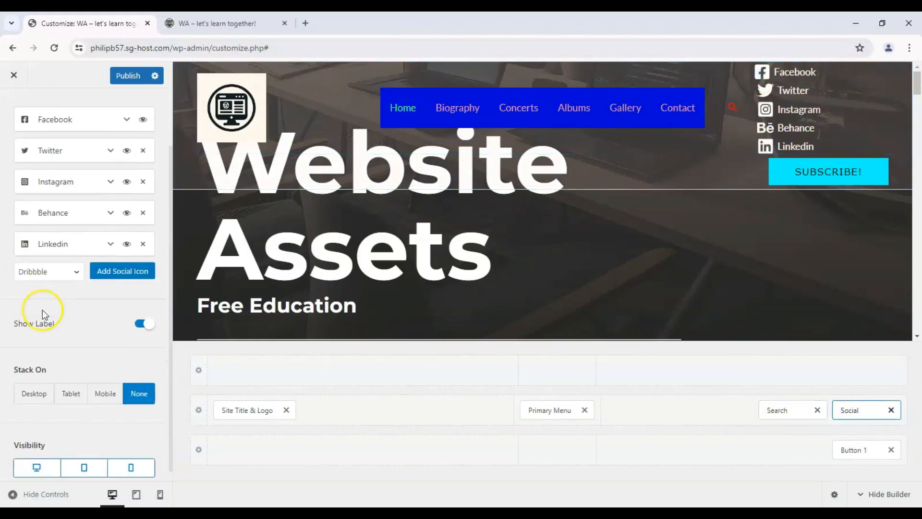
scroll(73, 316, "up", 2)
left_click(115, 146)
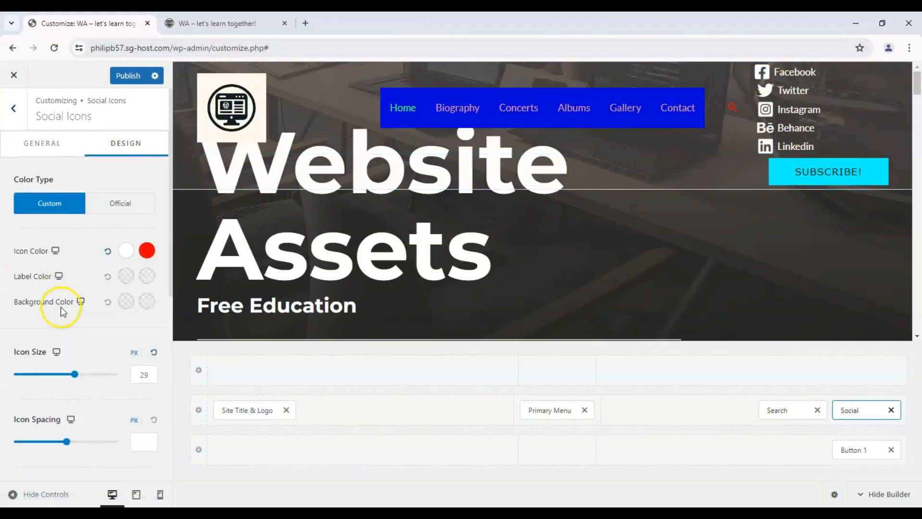
scroll(61, 311, "down", 1)
left_click_drag(74, 316, 54, 325)
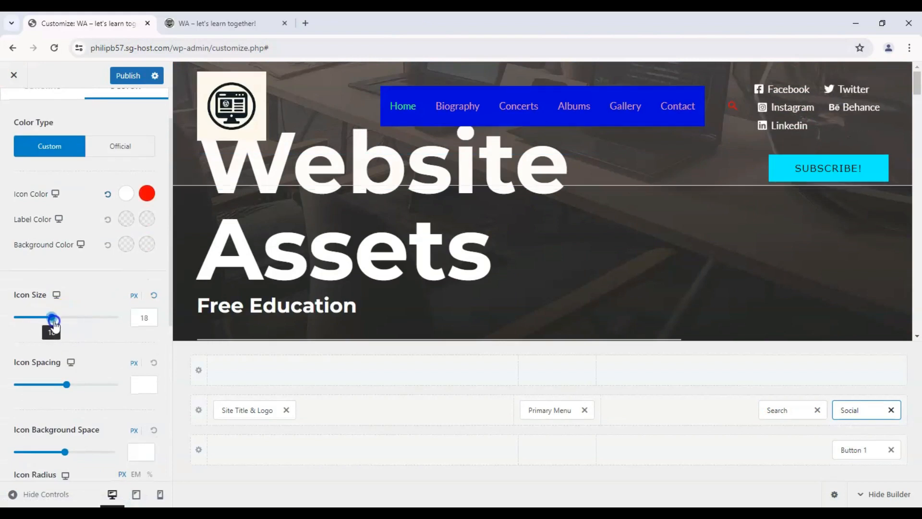
left_click_drag(62, 388, 32, 387)
scroll(58, 183, "up", 2)
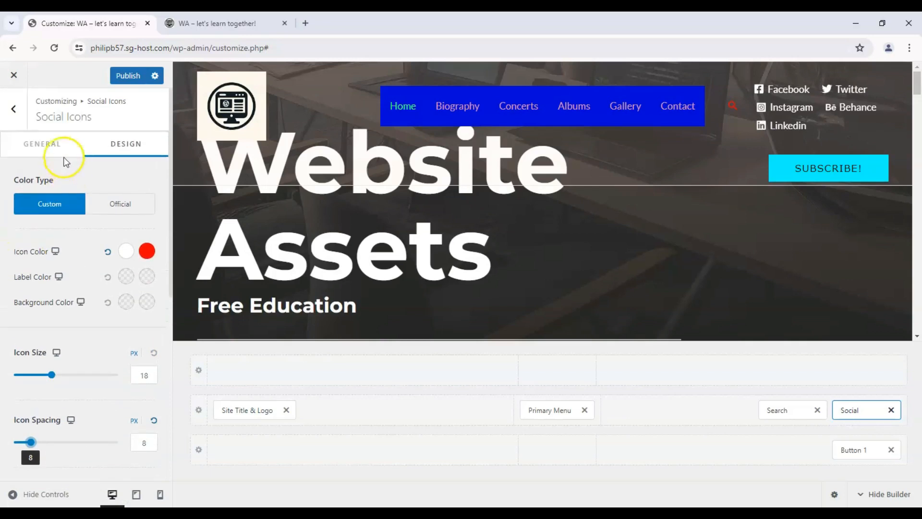
- Hide the Twitter and Behance entries in the social icons list
left_click(60, 149)
left_click(128, 282)
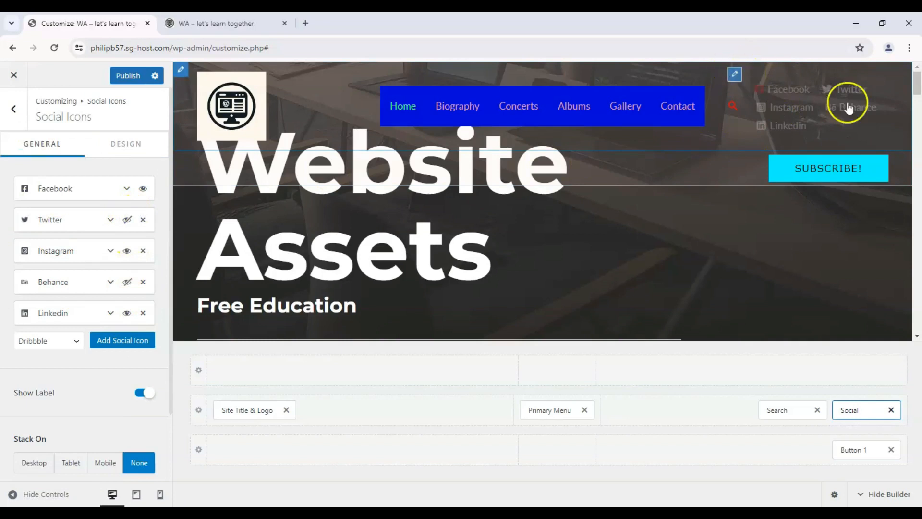
- Reduce the social icon spacing to 3 px while keeping the icon size at 18 px
left_click(126, 144)
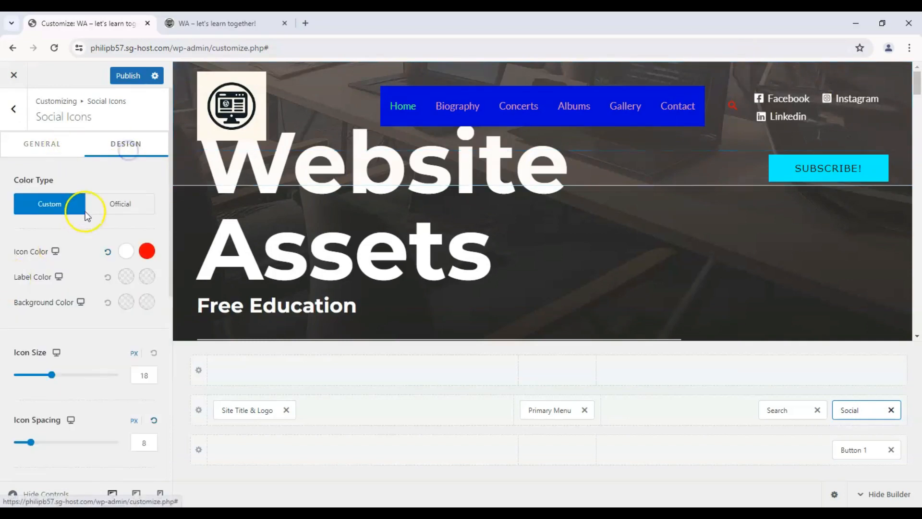
mouse_move(30, 443)
left_mouse_down()
mouse_move(10, 441)
mouse_move(24, 437)
left_mouse_up()
mouse_move(52, 374)
left_mouse_down()
mouse_move(31, 376)
mouse_move(52, 384)
left_mouse_up()
- Move Search to the primary row's first section after the logo, and Social to the lowest row before Button 1
left_click_drag(790, 412, 405, 417)
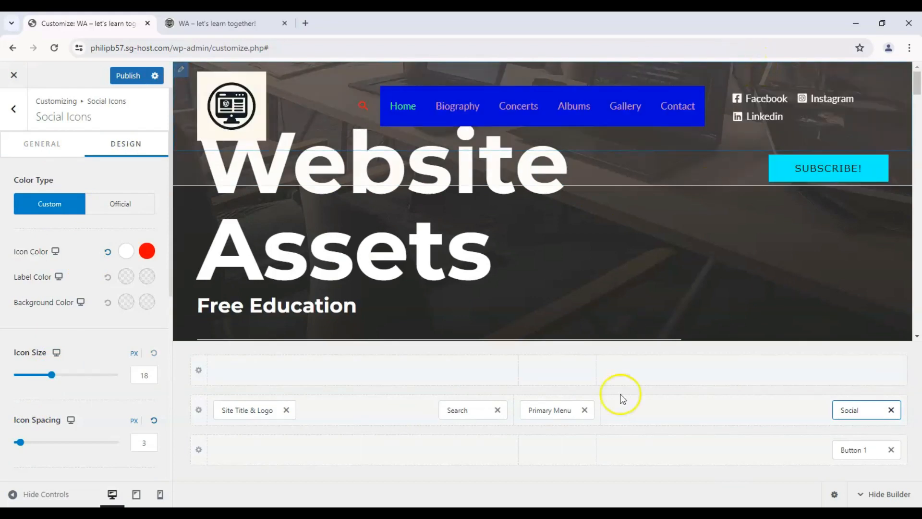
mouse_move(845, 449)
left_mouse_down()
mouse_move(874, 428)
mouse_move(839, 448)
left_mouse_up()
left_click_drag(849, 410, 766, 449)
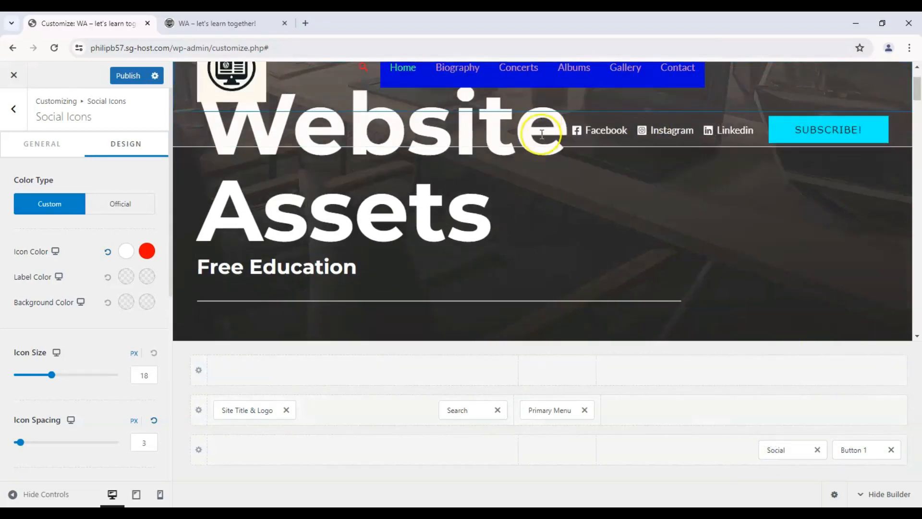
- Turn on site title and tagline visibility for desktop, tablet and mobile in the Site Title & Logo settings
left_click(6, 114)
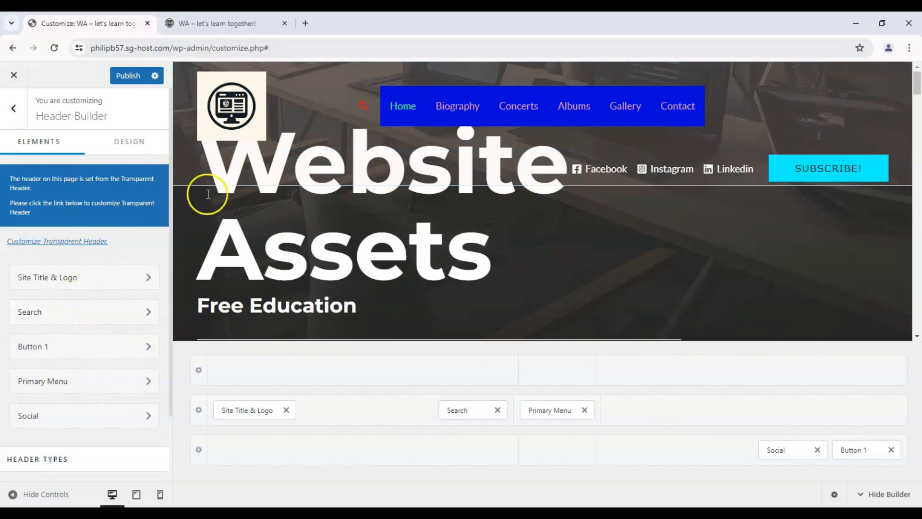
left_click(65, 277)
scroll(58, 214, "down", 10)
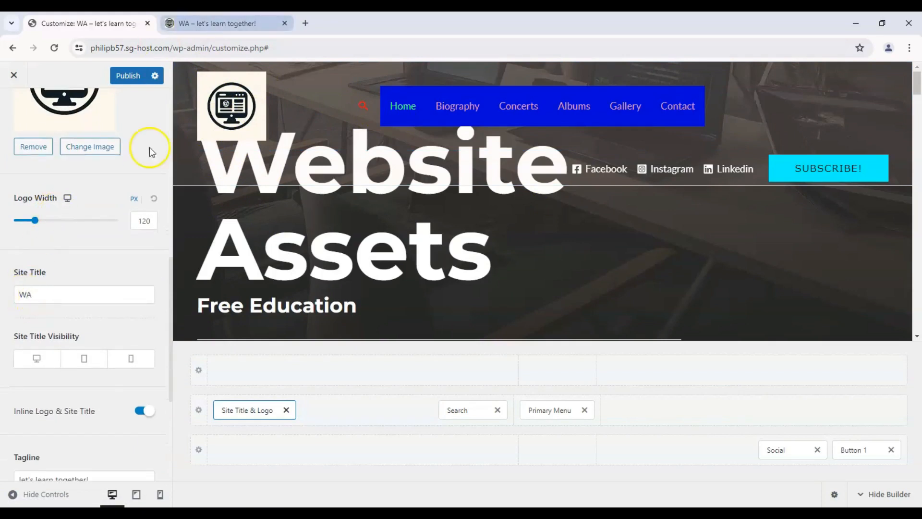
scroll(29, 384, "down", 2)
scroll(29, 386, "down", 1)
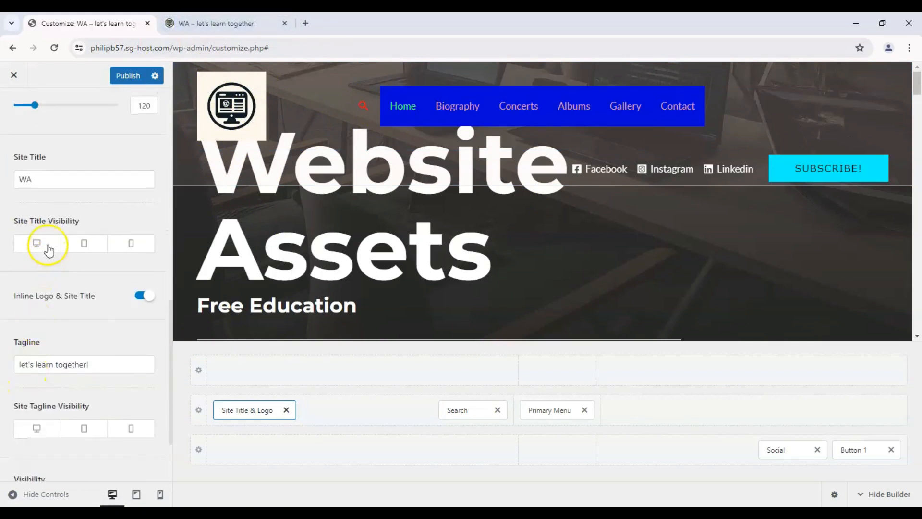
left_click(34, 434)
left_click(80, 431)
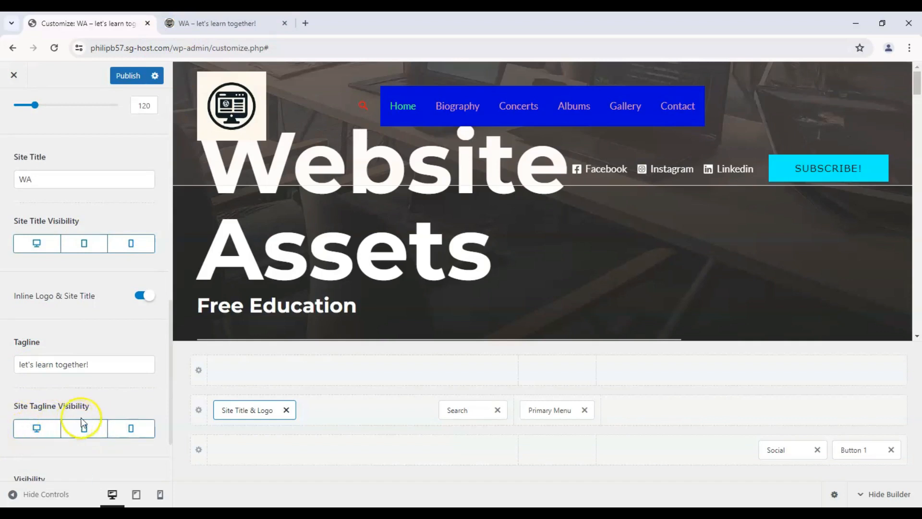
scroll(226, 187, "down", 5)
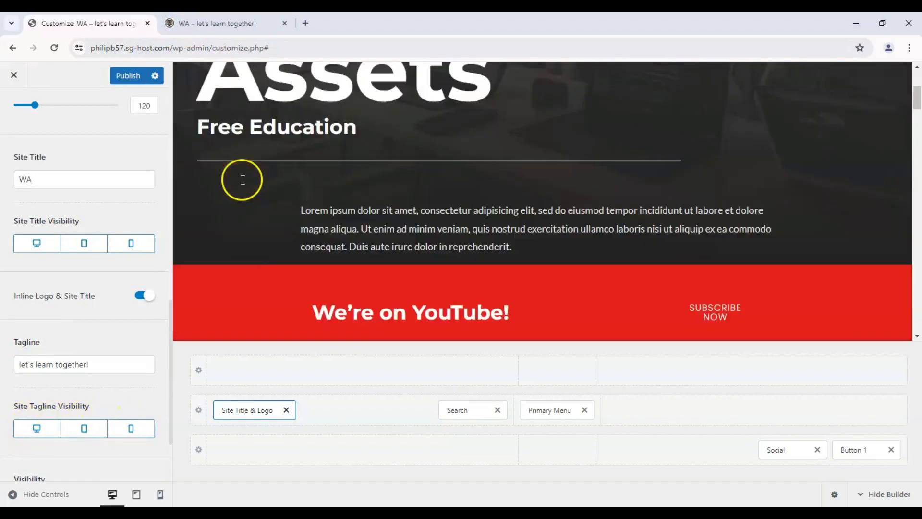
scroll(259, 173, "up", 5)
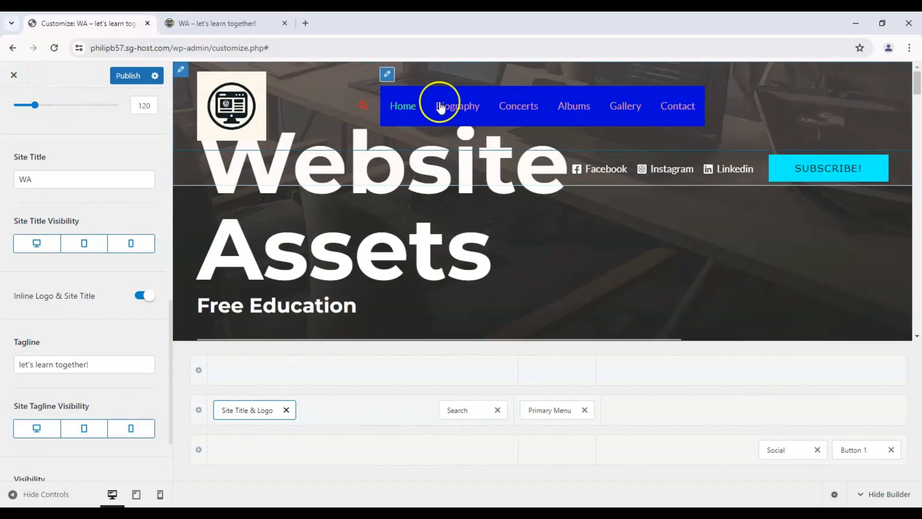
left_click(404, 105)
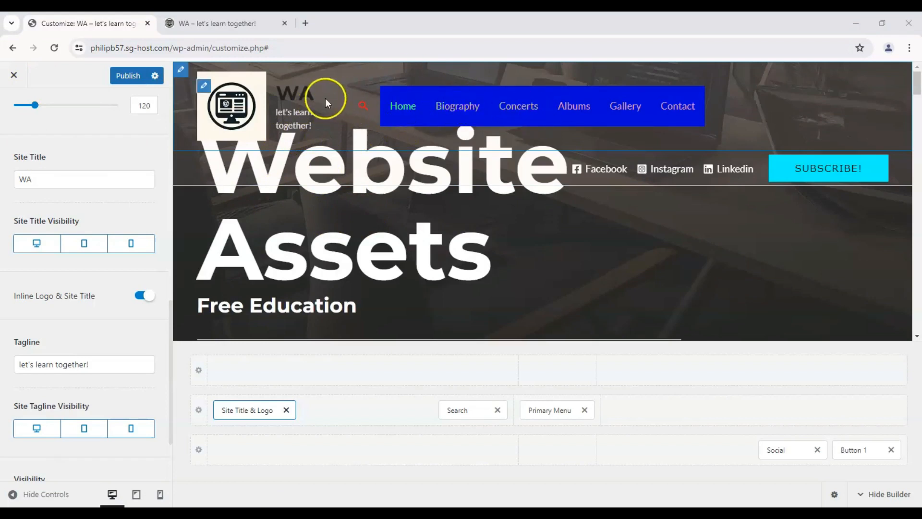
double_click(57, 187)
triple_click(72, 364)
- Set the site title's normal color to white in the Transparent Header design settings
scroll(37, 200, "up", 10)
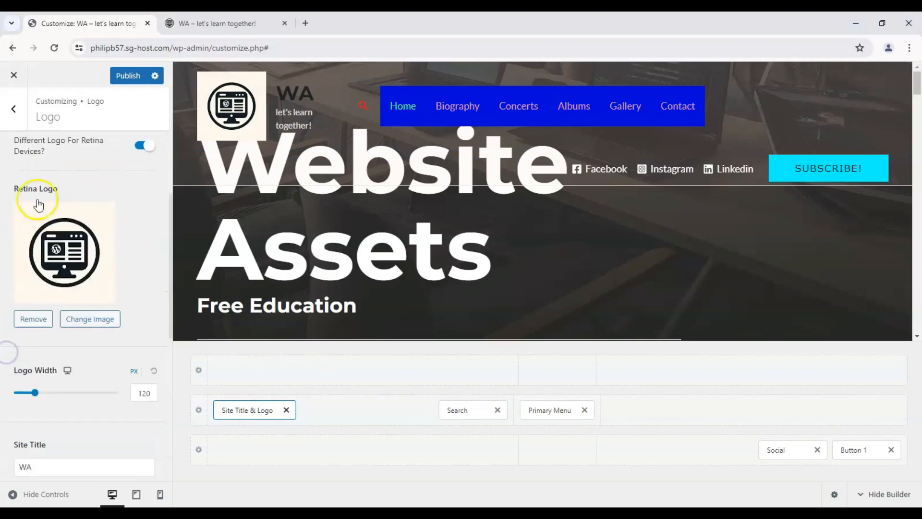
left_click(18, 119)
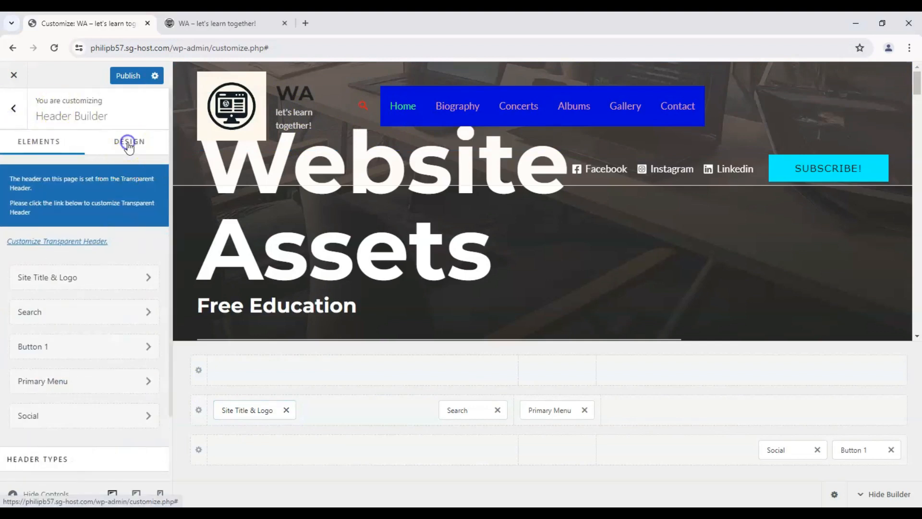
left_click(127, 143)
left_click(54, 240)
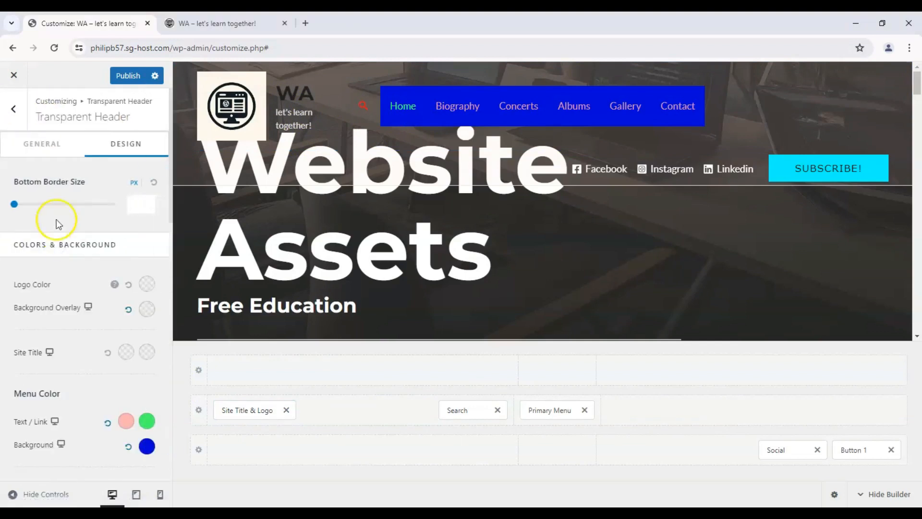
scroll(64, 336, "down", 2)
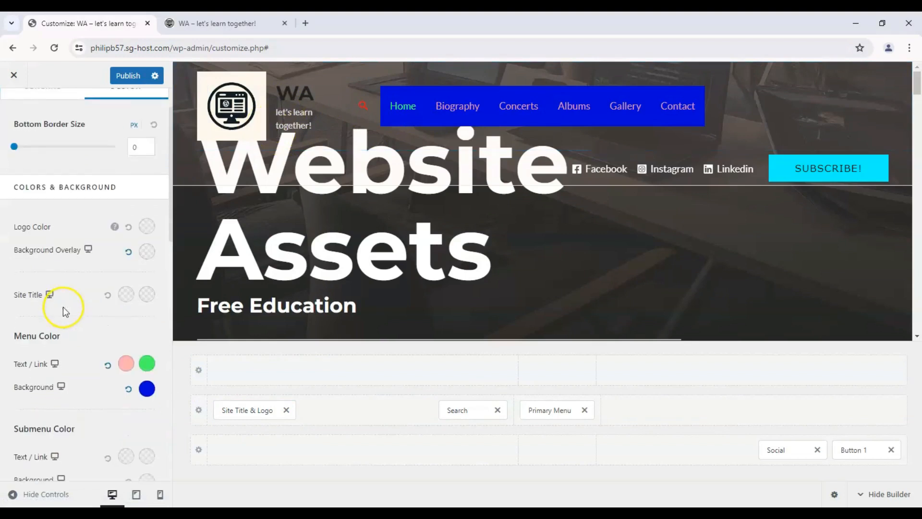
left_click(127, 295)
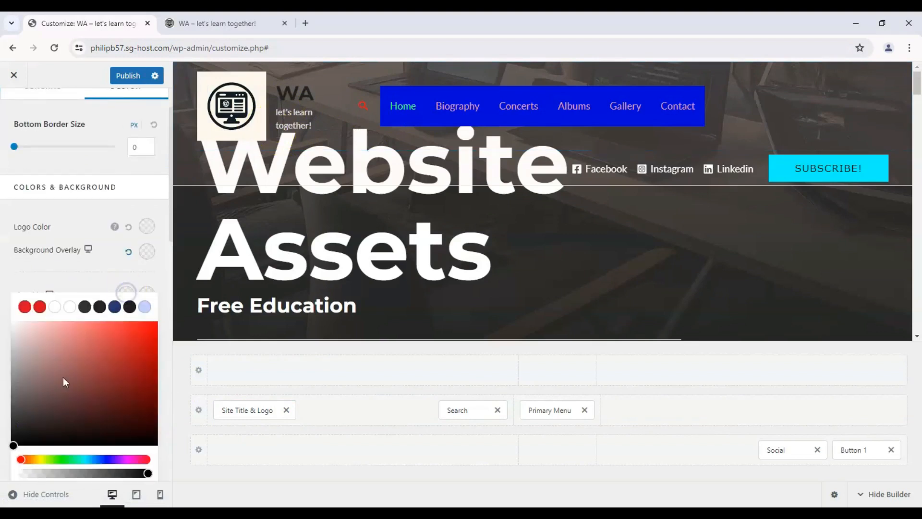
left_click(70, 328)
left_click(55, 310)
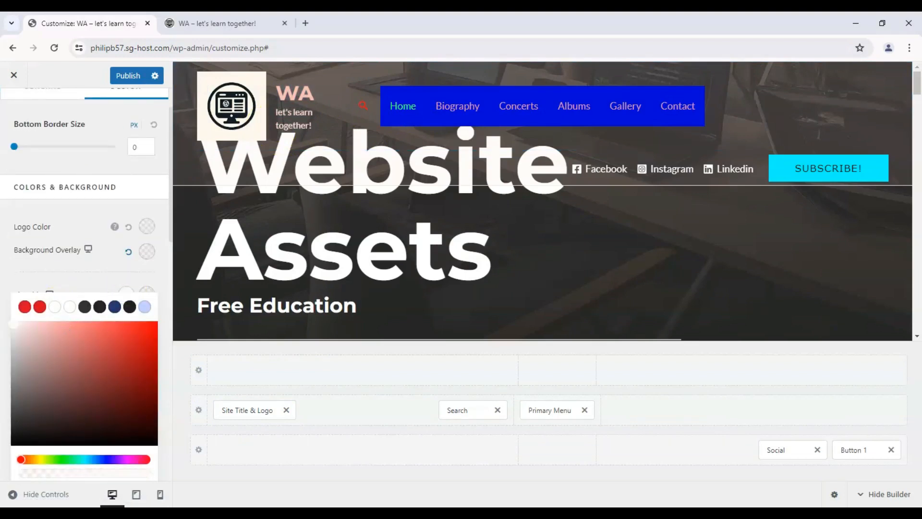
- Set the site title's hover color to bright red in the Transparent Header colors
left_click(147, 294)
left_click(147, 320)
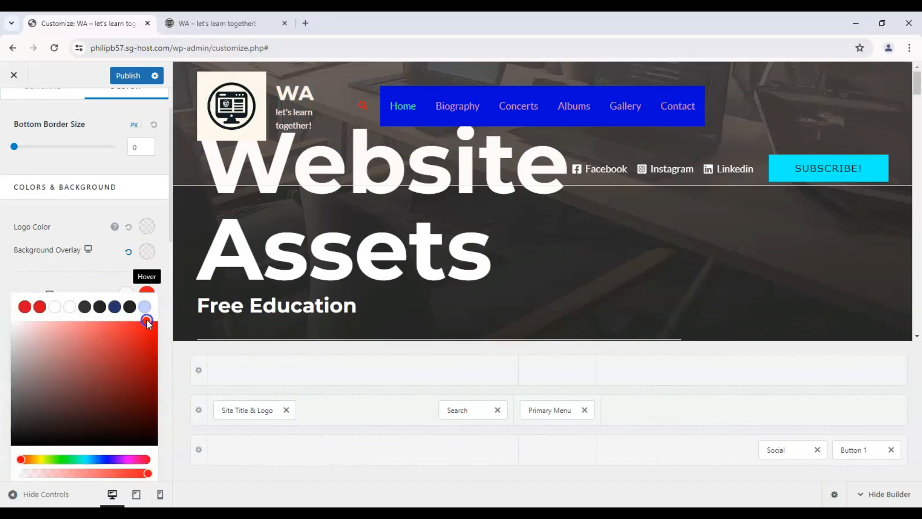
left_click(309, 131)
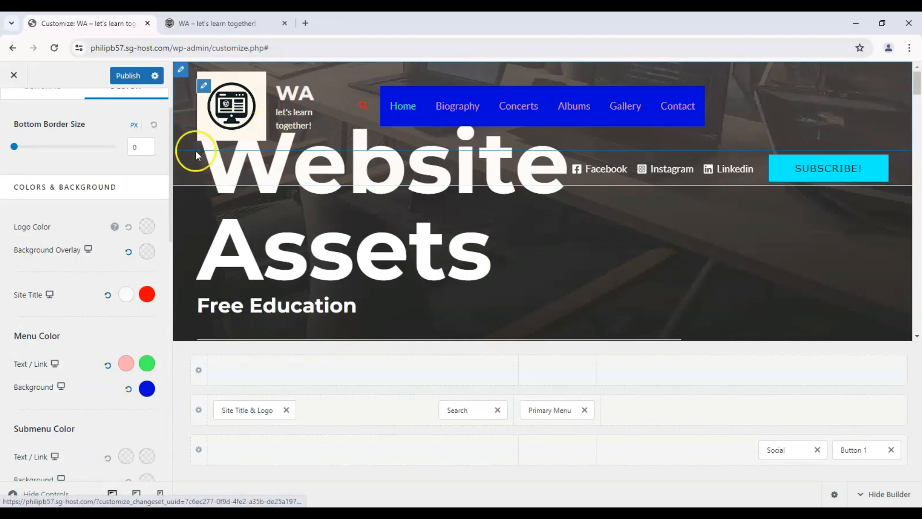
- Leave the header settings and open the Primary Menu for editing in the Menus section
scroll(33, 169, "up", 2)
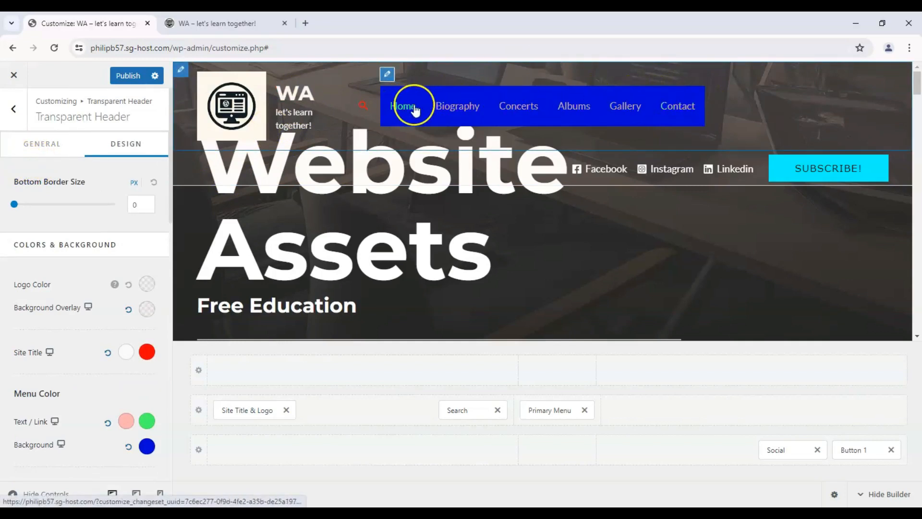
left_click(16, 114)
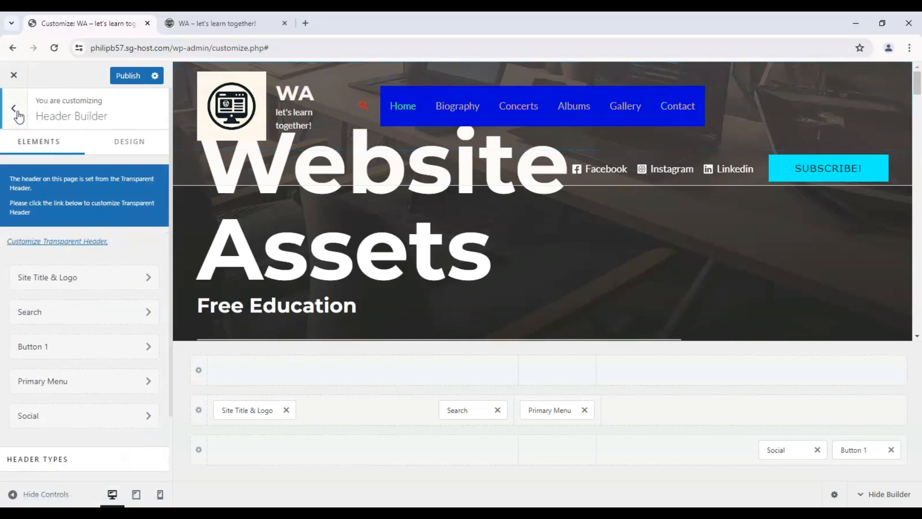
left_click(14, 109)
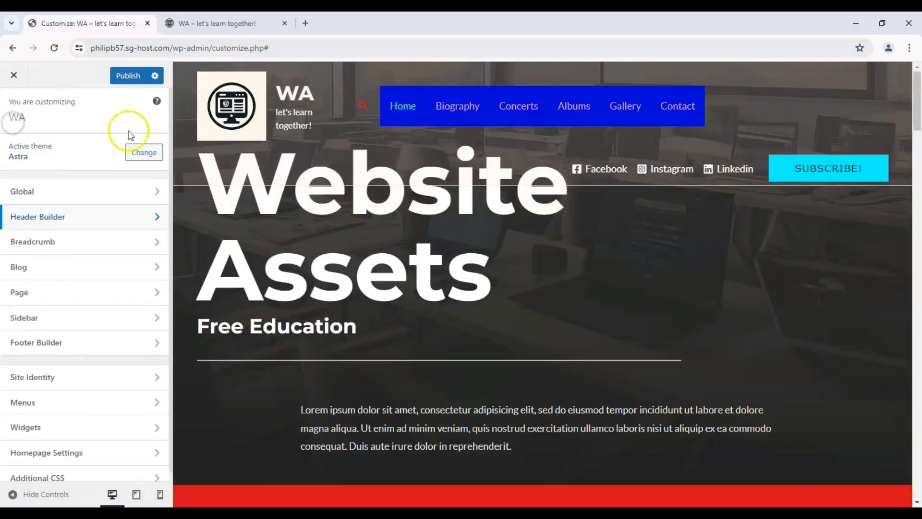
left_click(93, 407)
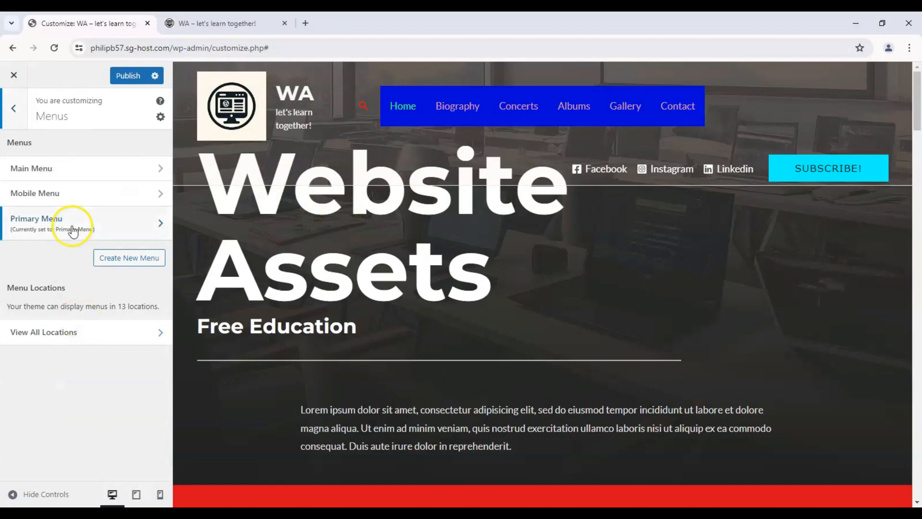
left_click(72, 230)
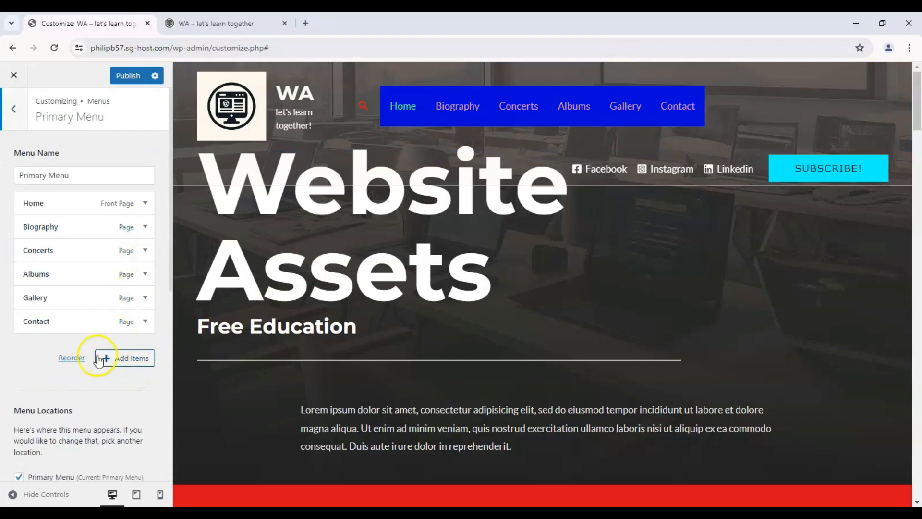
left_click(77, 358)
left_click(73, 357)
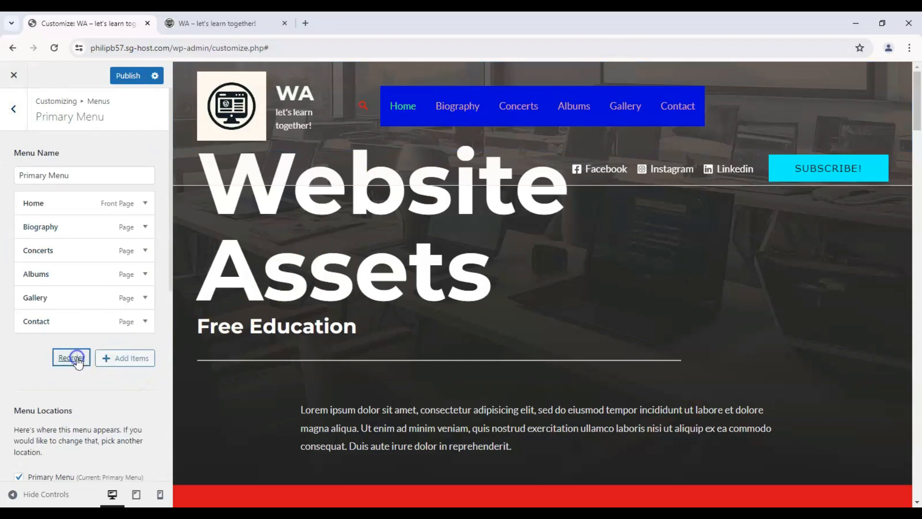
- Remove the Gallery, Albums, Concerts and Biography pages from the Primary Menu
left_click(136, 360)
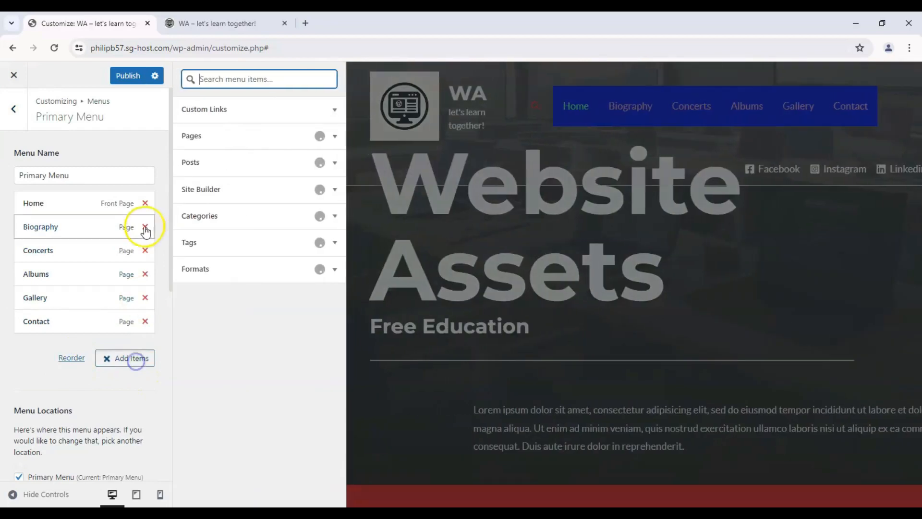
left_click(145, 297)
left_click(145, 274)
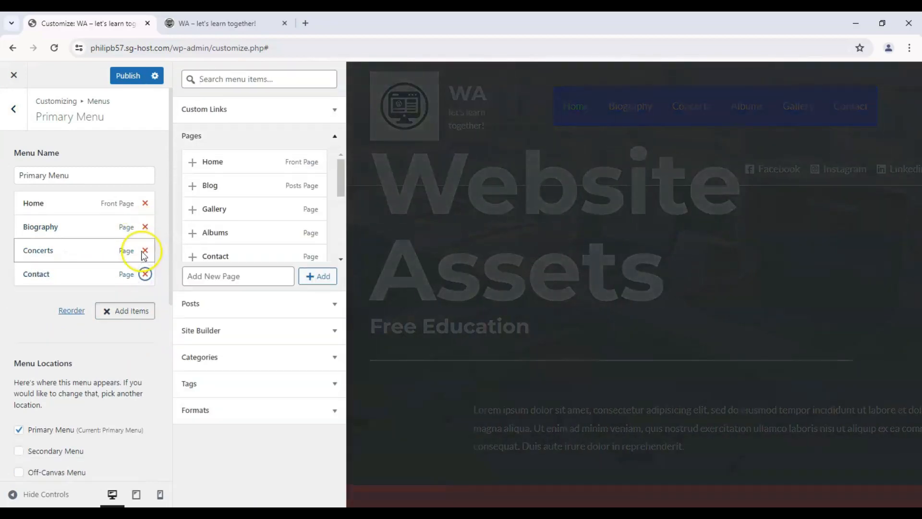
left_click(144, 250)
left_click(145, 226)
- Add the existing FAQs, Blog and About Us pages to the Primary Menu
scroll(284, 206, "down", 3)
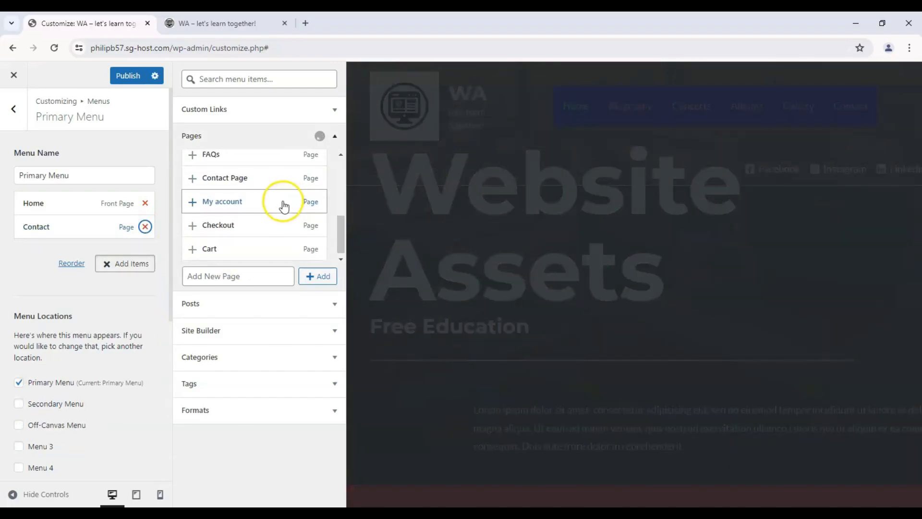
scroll(264, 206, "up", 5)
scroll(226, 220, "down", 2)
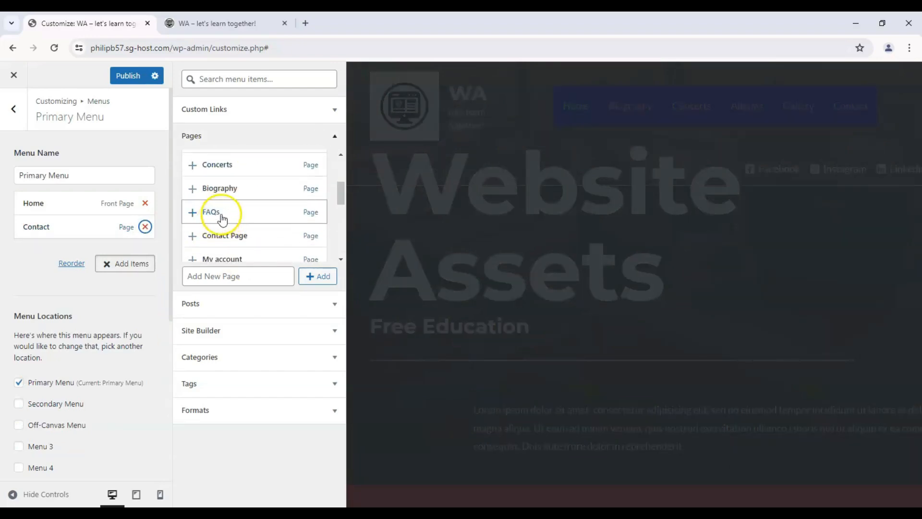
left_click(192, 211)
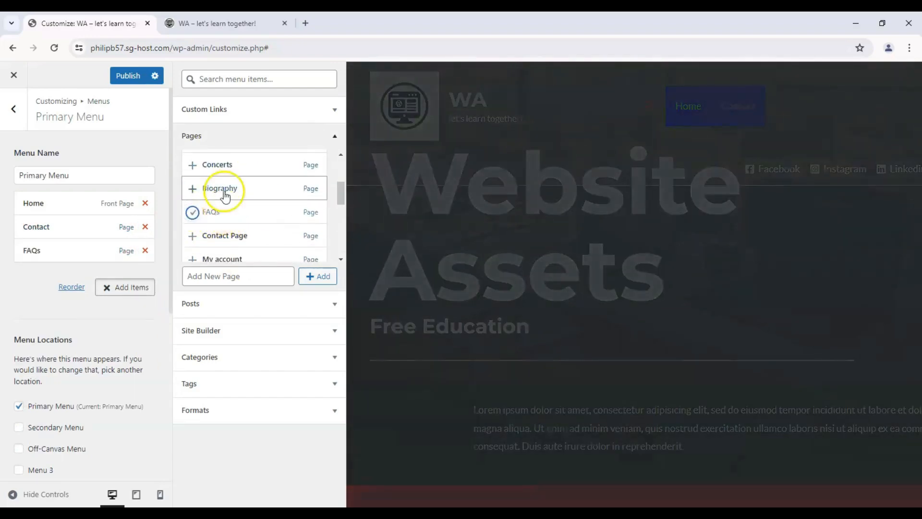
scroll(223, 187, "down", 2)
scroll(225, 195, "up", 2)
scroll(223, 196, "up", 3)
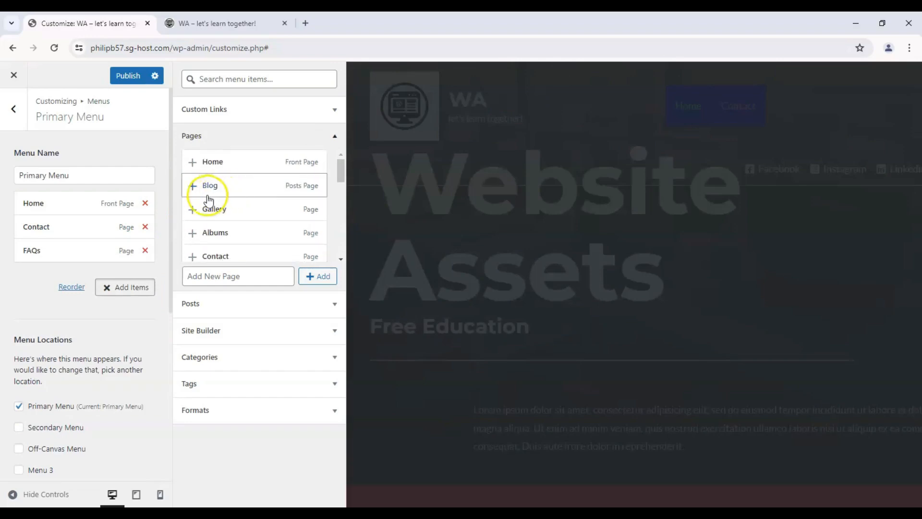
scroll(249, 200, "down", 5)
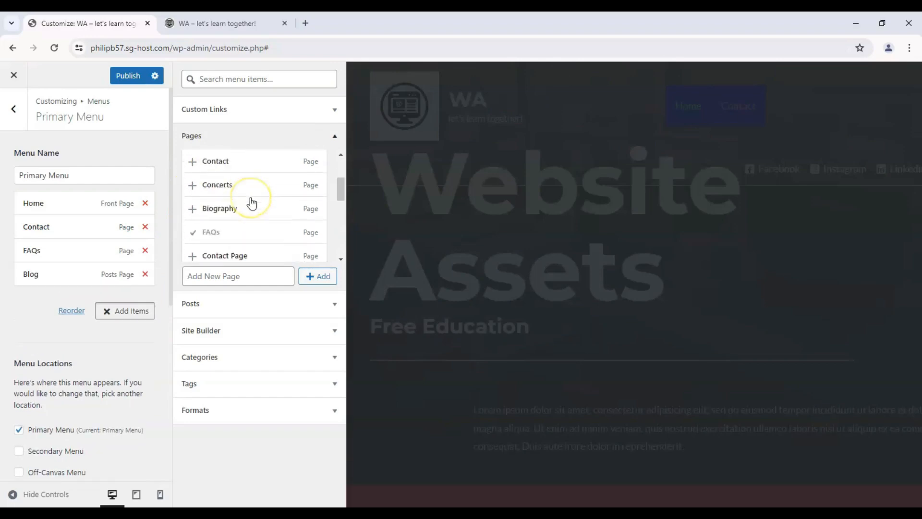
scroll(247, 202, "down", 2)
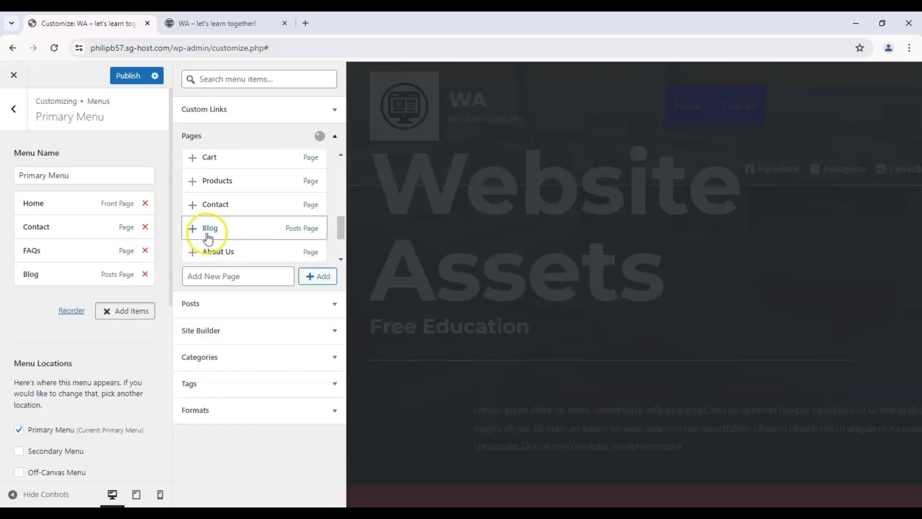
left_click(194, 252)
left_click(6, 241)
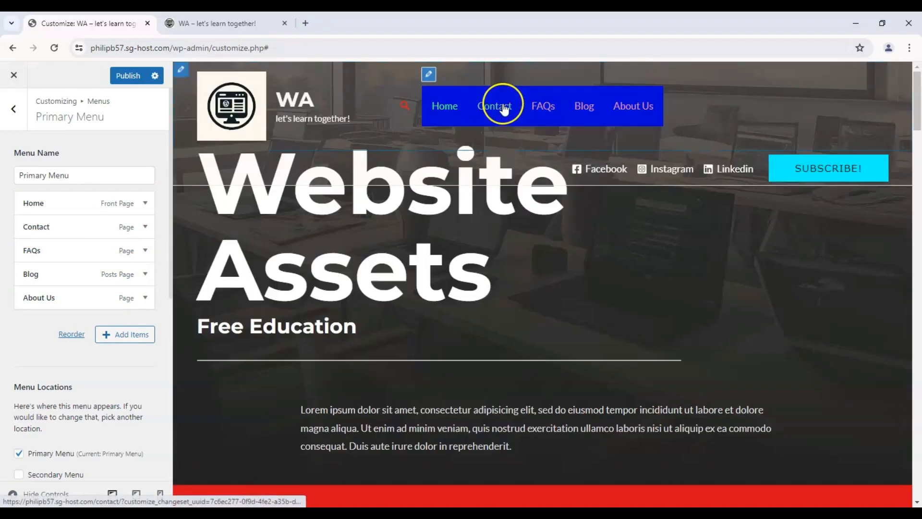
- Reorder the Primary Menu items to Home, About Us, Blog, FAQs, Contact
left_click_drag(72, 252, 43, 308)
left_click_drag(49, 273, 19, 336)
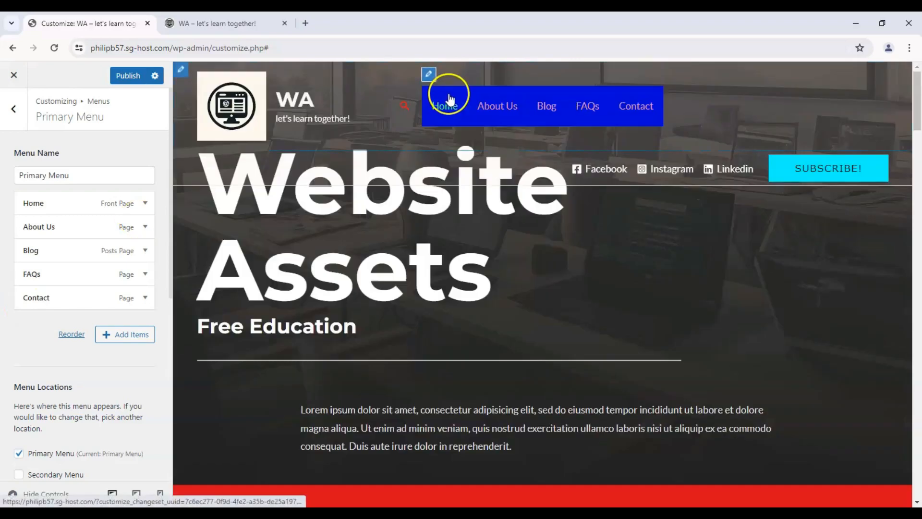
left_click(17, 123)
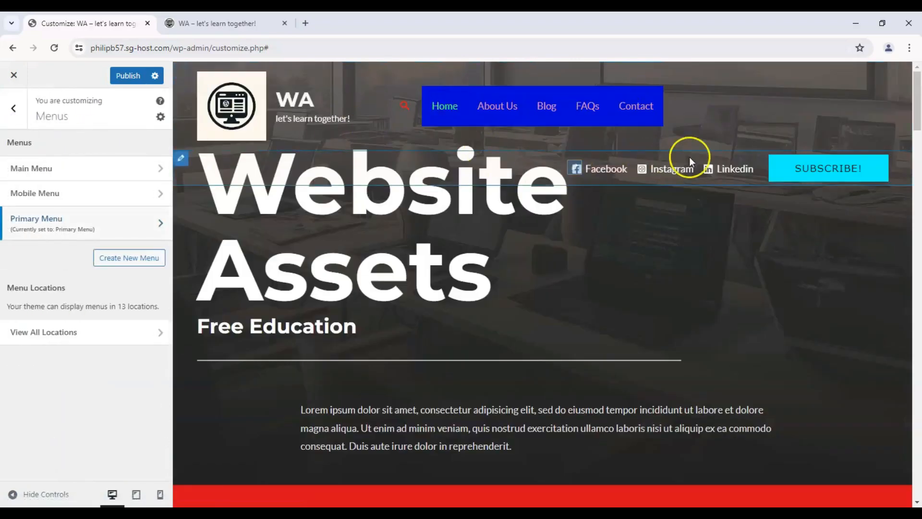
- Publish the customizer changes and check the updated header on the live site
left_click(128, 77)
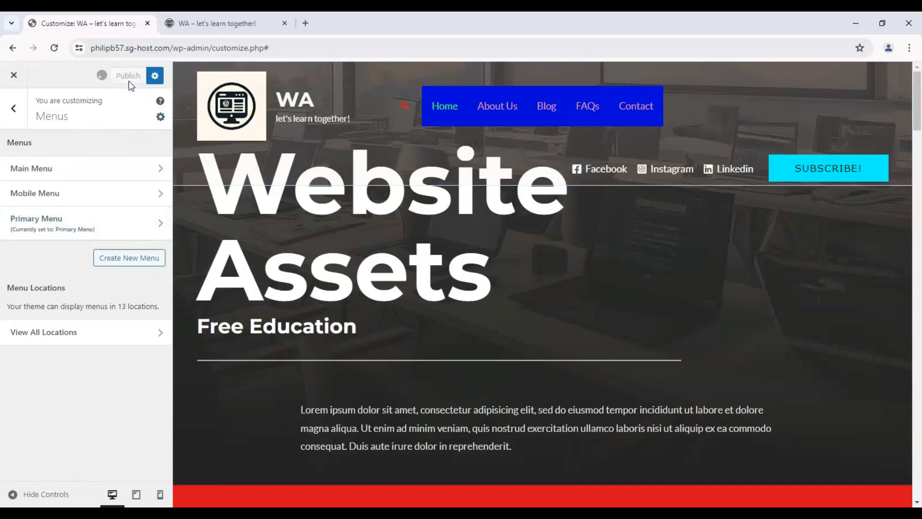
left_click(193, 20)
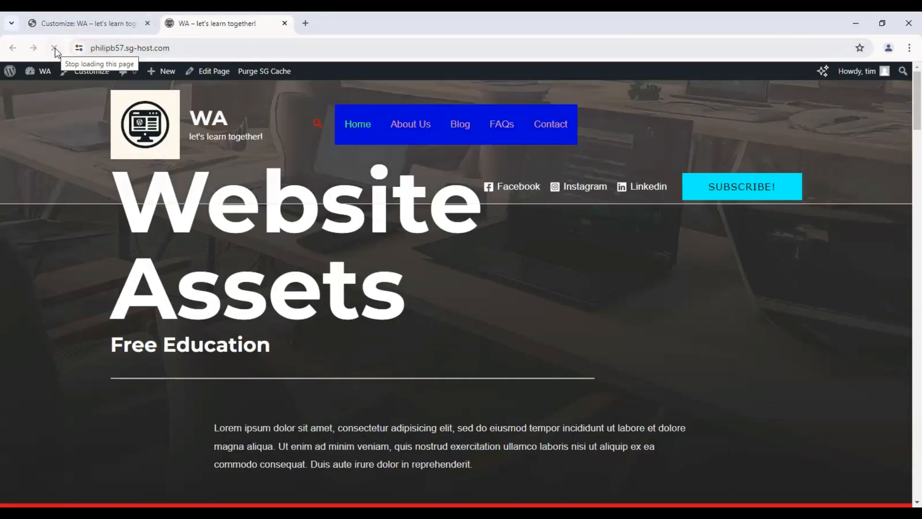
scroll(175, 199, "down", 1)
scroll(172, 171, "up", 1)
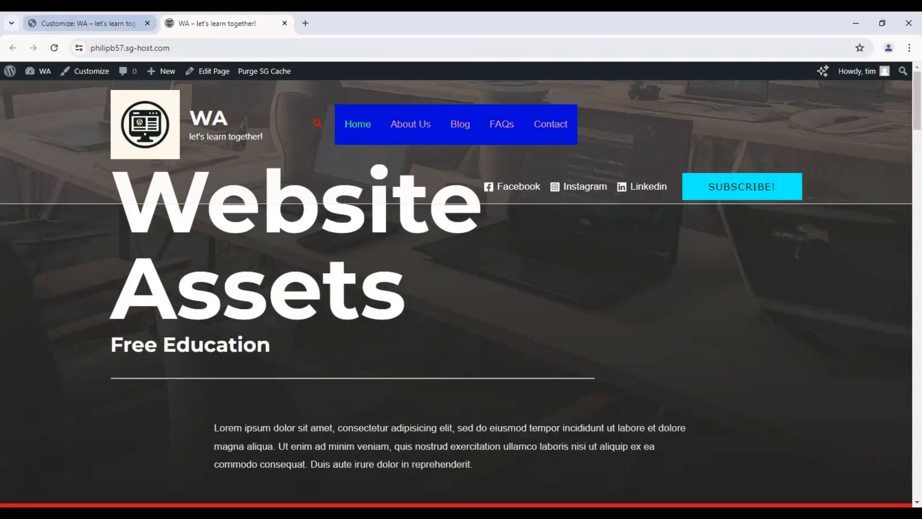
- Move Social and Button 1 to the last section of the primary header row, and check the published header on the live site
left_click(89, 23)
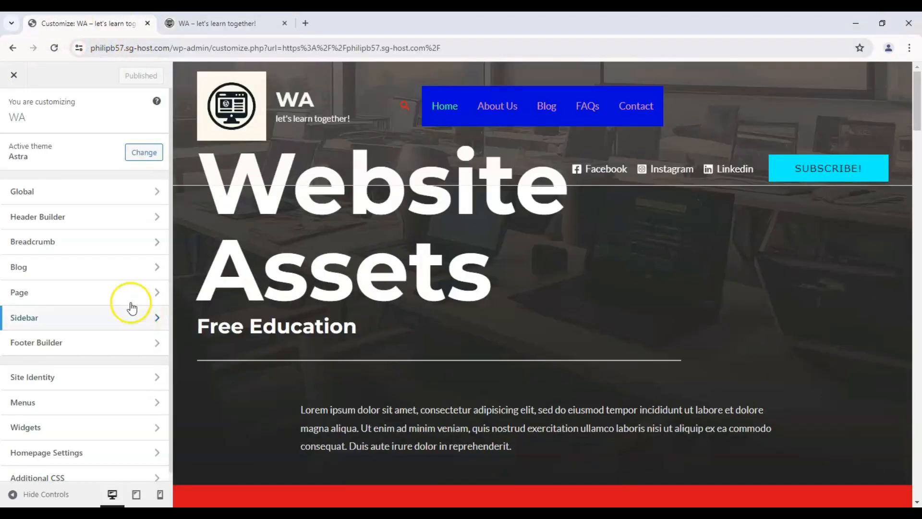
left_click(113, 209)
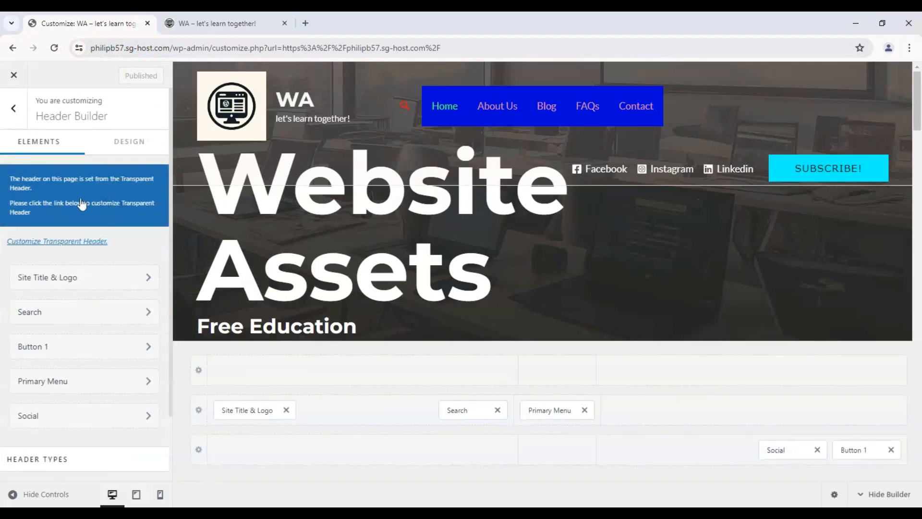
left_click_drag(770, 448, 775, 421)
left_click_drag(852, 450, 859, 409)
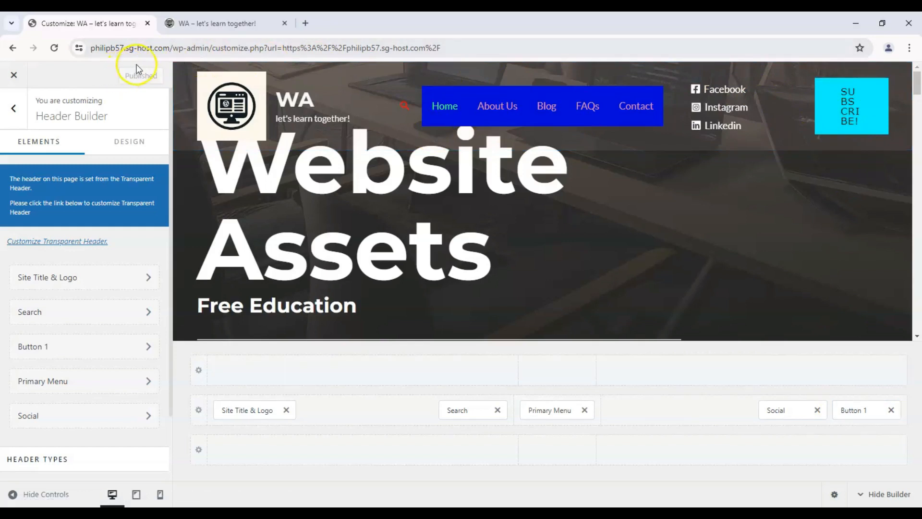
left_click(211, 24)
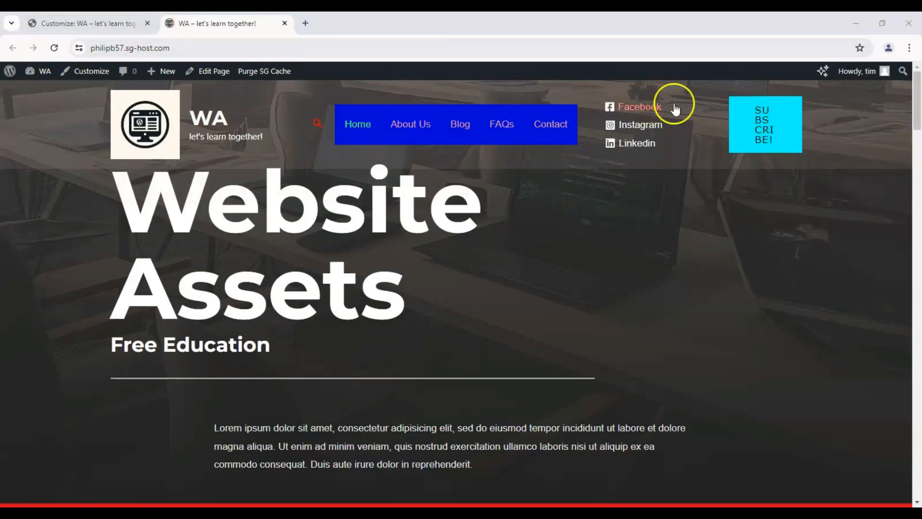
left_click(86, 23)
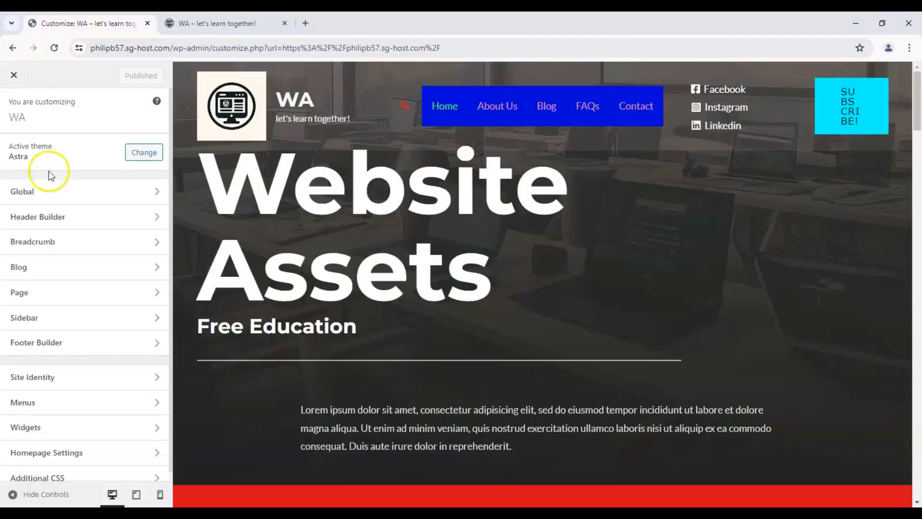
- Open the design settings of Button 1 in the Header Builder
left_click(40, 218)
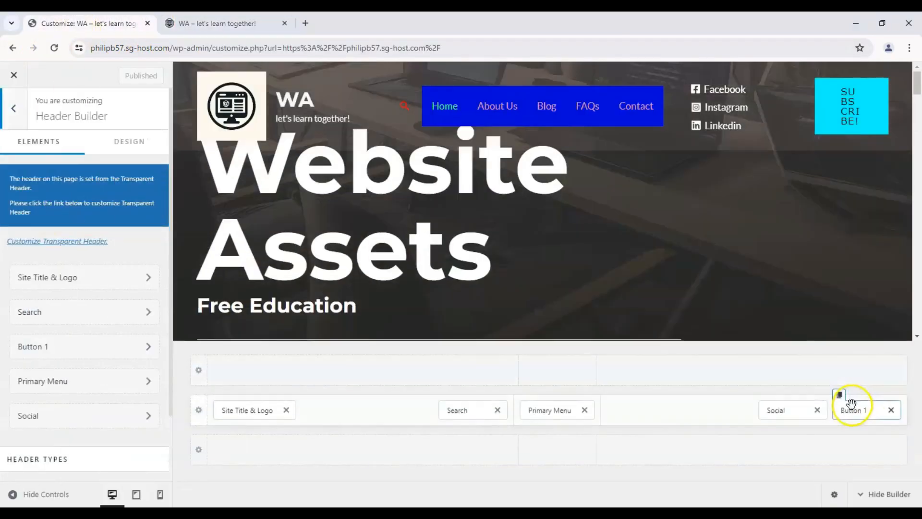
left_click(850, 408)
left_click(128, 140)
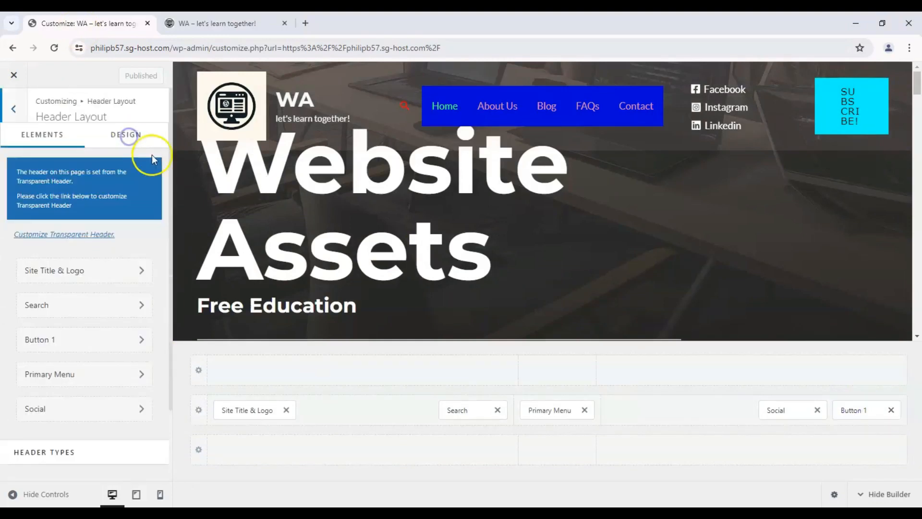
scroll(165, 198, "down", 5)
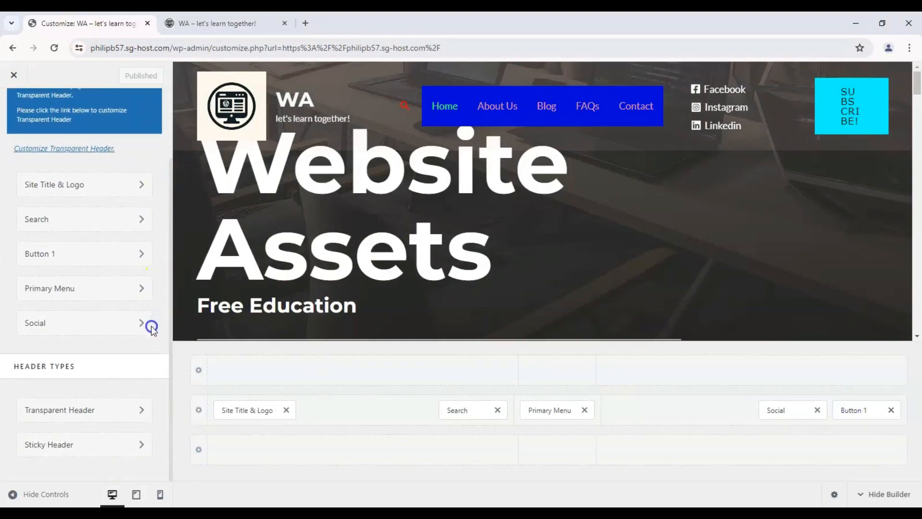
scroll(103, 144, "up", 3)
left_click(67, 311)
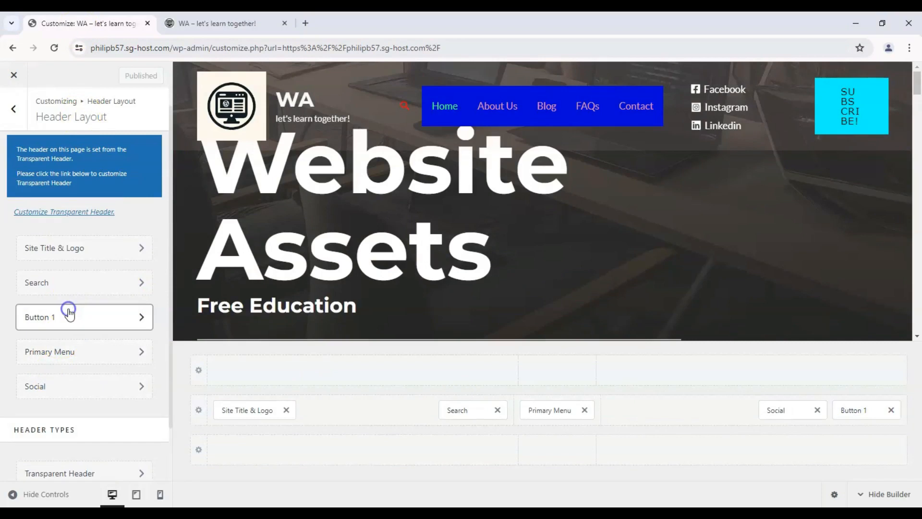
left_click(143, 148)
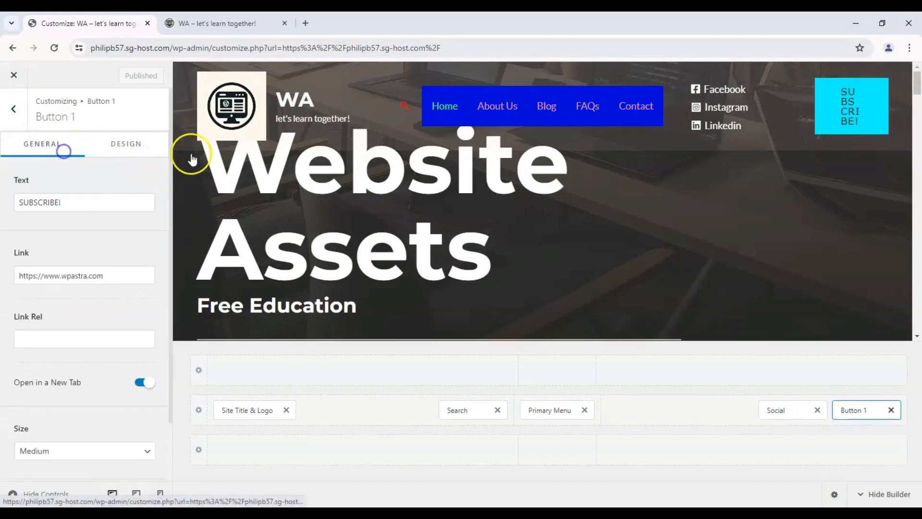
left_click(144, 145)
- Set Button 1's margin unit to percent and its linked top, right, bottom and left margins to -30
left_click_drag(173, 154, 160, 441)
left_click(36, 438)
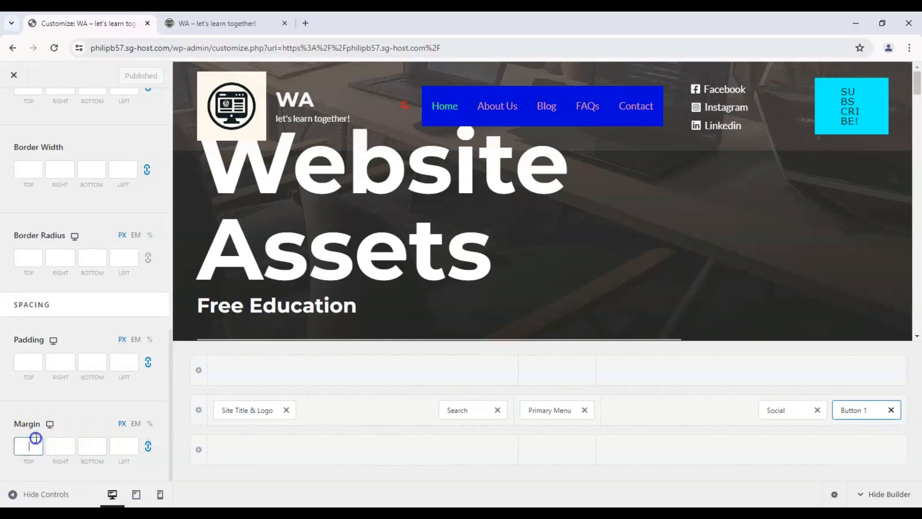
left_click(149, 423)
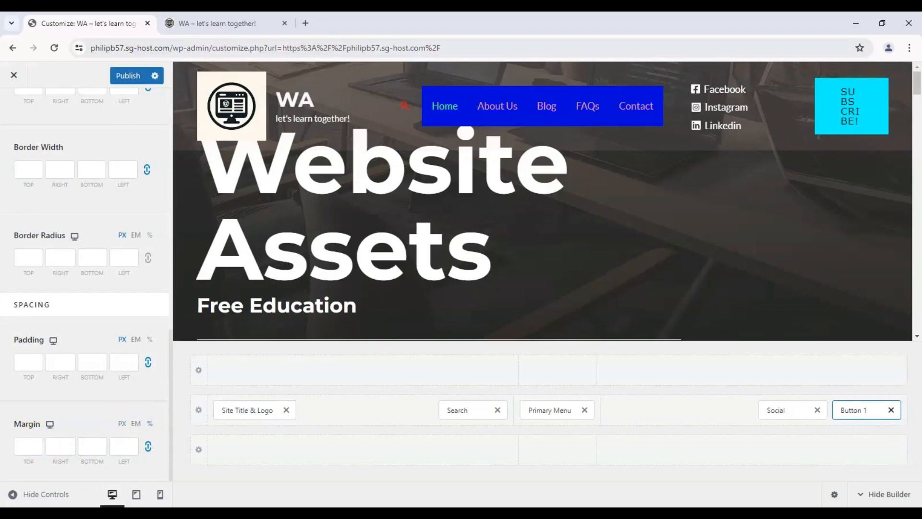
left_click(32, 441)
left_click(36, 441)
left_click(35, 446)
type("-25")
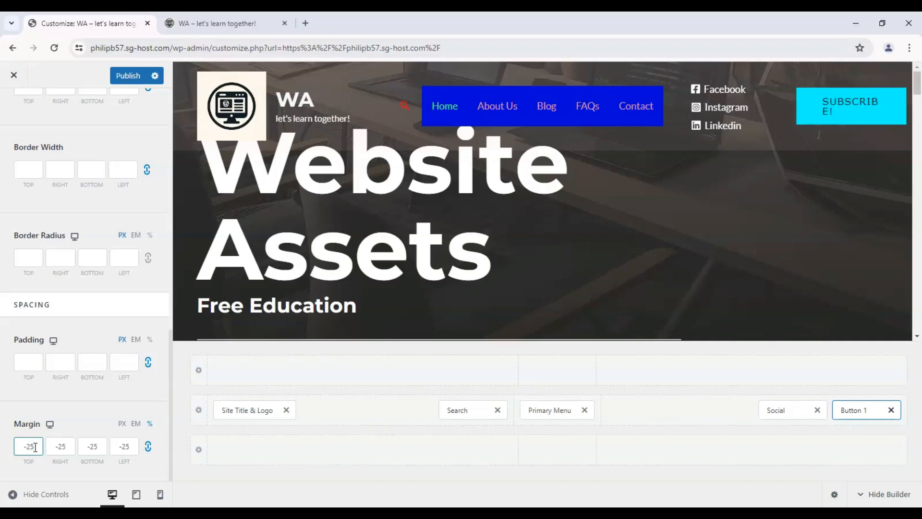
key("BackSpace")
key("BackSpace")
type("30")
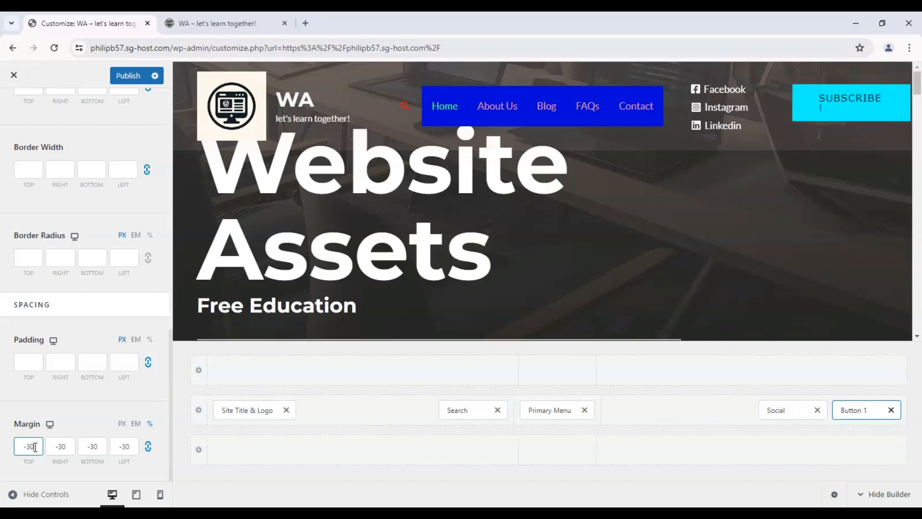
- Change Button 1's size to Extra Small in its general settings
scroll(48, 336, "up", 5)
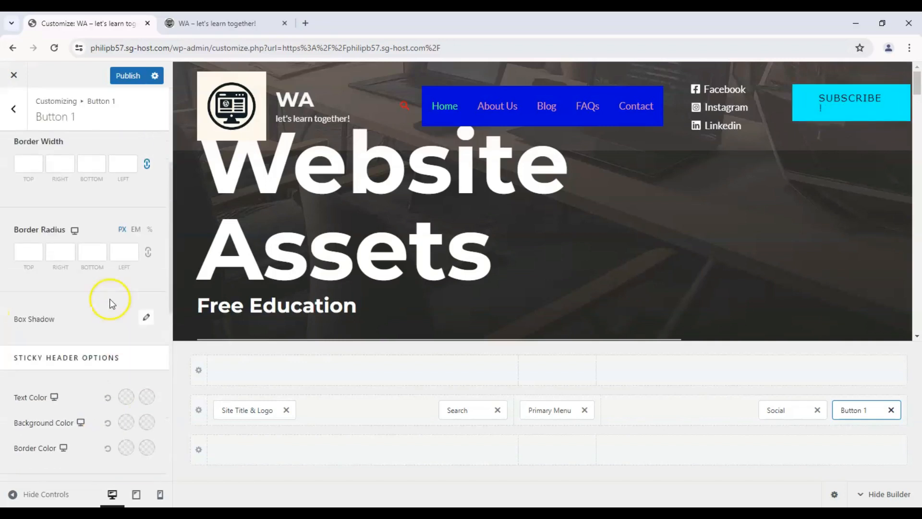
scroll(88, 241, "up", 1)
left_click(56, 144)
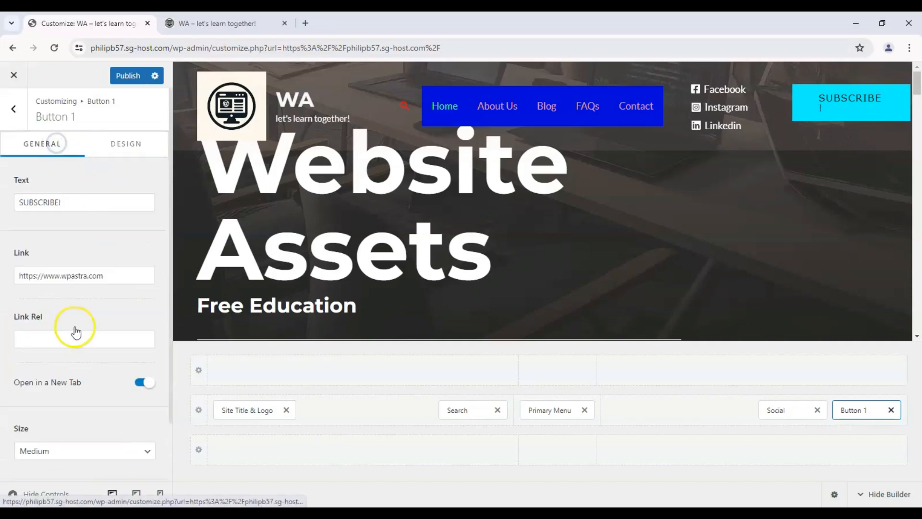
scroll(86, 350, "down", 2)
left_click(98, 383)
left_click(74, 412)
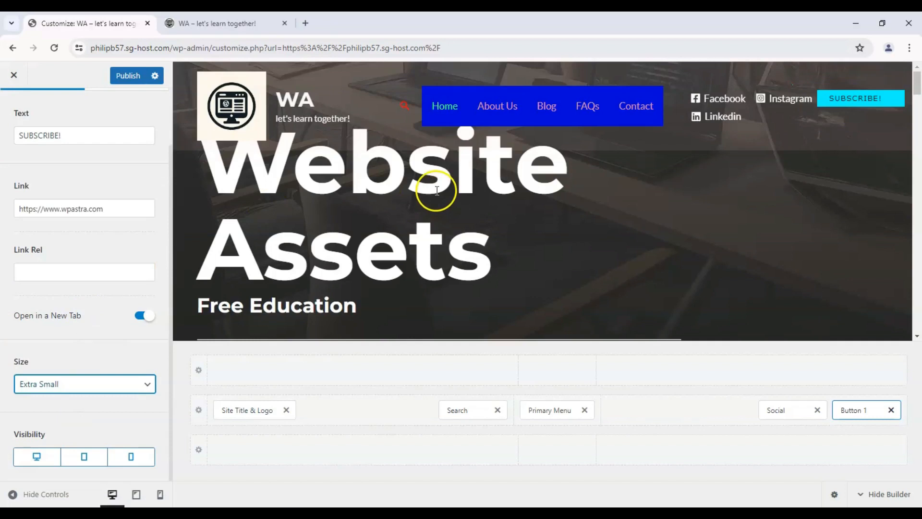
- Publish the Button 1 changes and reload the live site to check the header
left_click(127, 75)
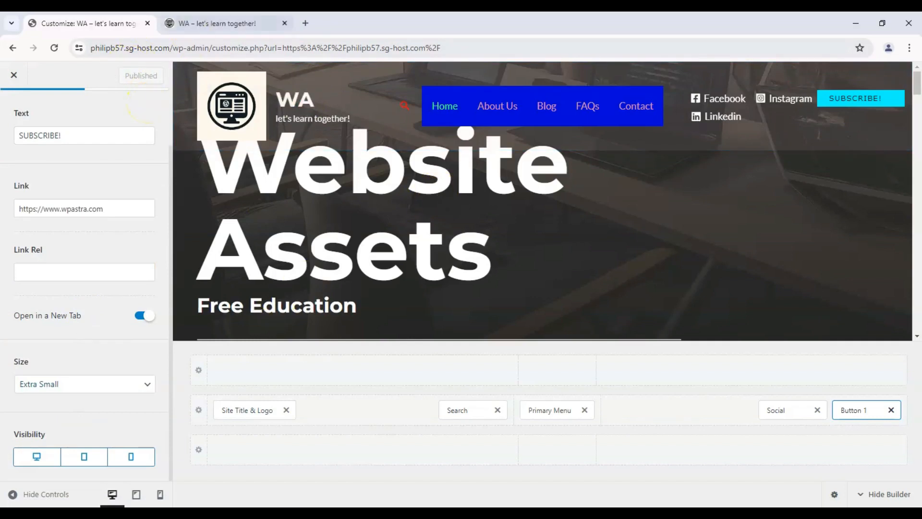
key("ctrl+Tab")
left_click(54, 47)
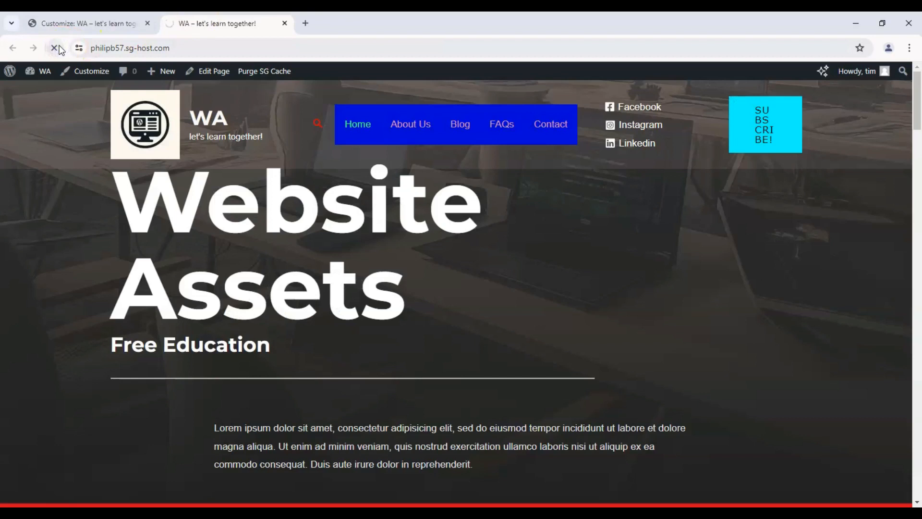